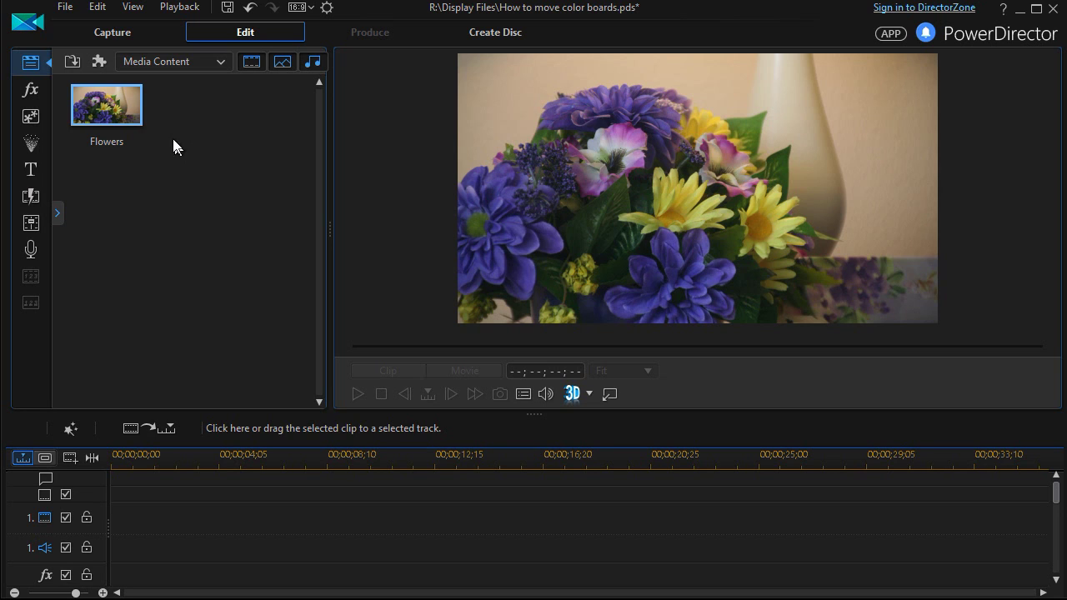
Step: Place the Flowers photo on video track 1 and extend it to end at 00;00;10;07
left_click_drag(110, 105, 90, 518)
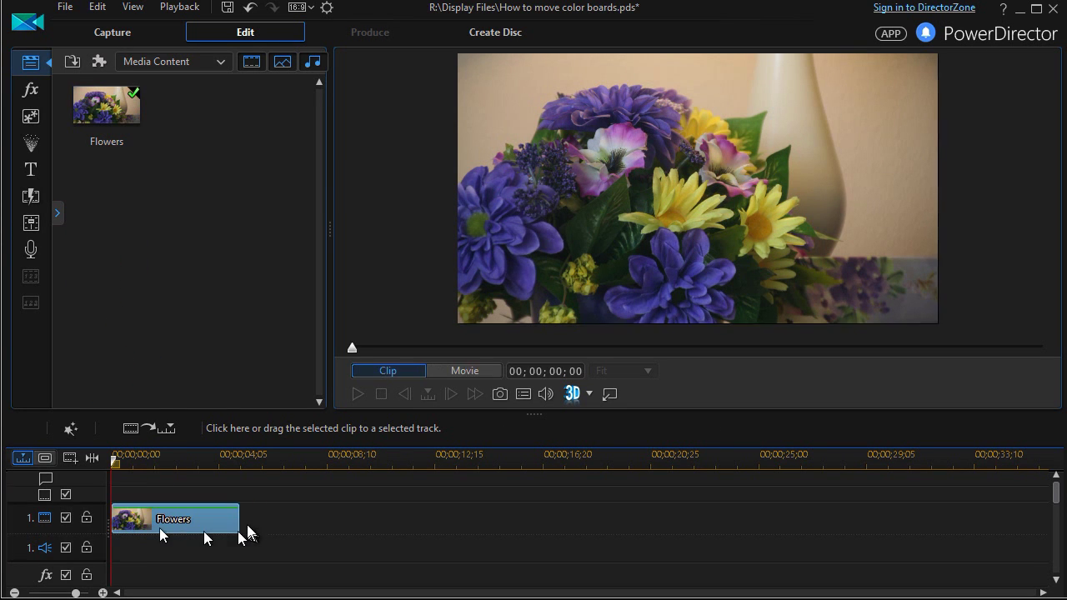
left_click_drag(238, 521, 362, 547)
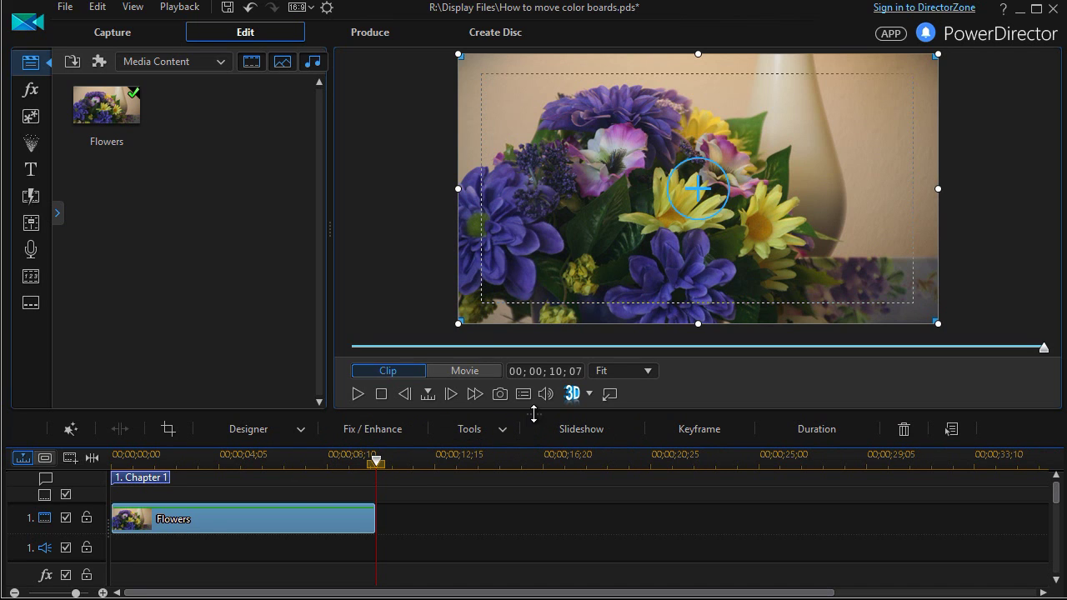
left_click_drag(534, 415, 534, 398)
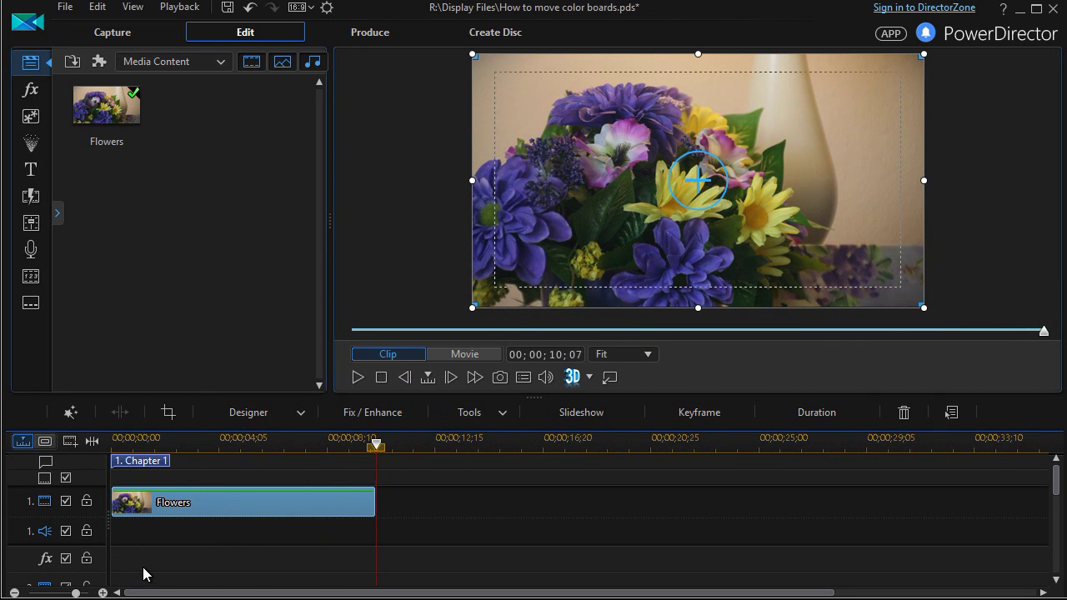
key("Delete")
Step: Switch the library to Color Boards and drop the 255,255,76 yellow board at the start of track 2
scroll(143, 574, "down", 3)
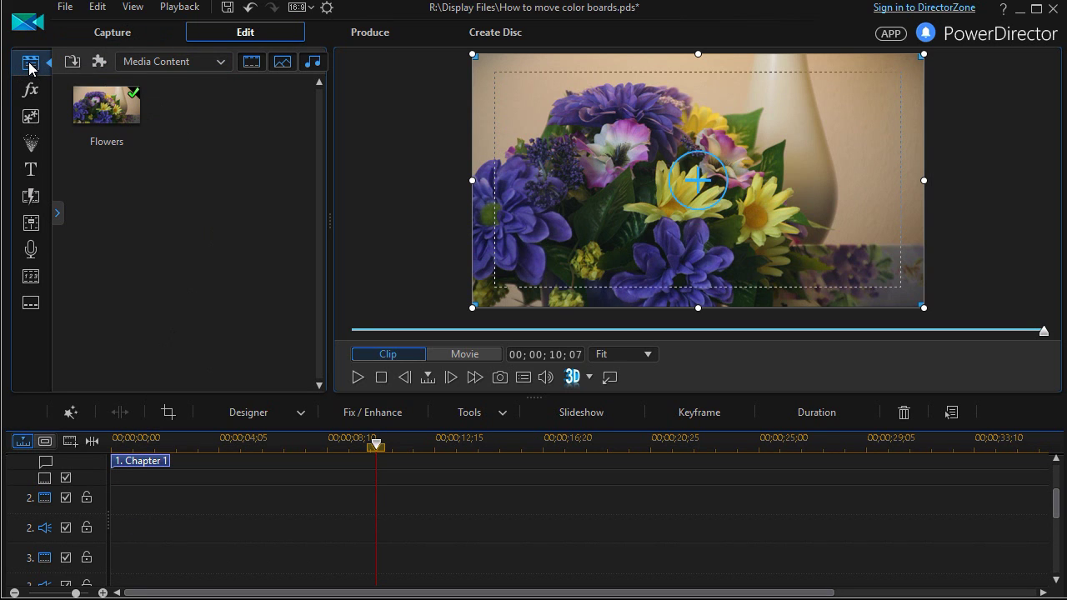
left_click(221, 63)
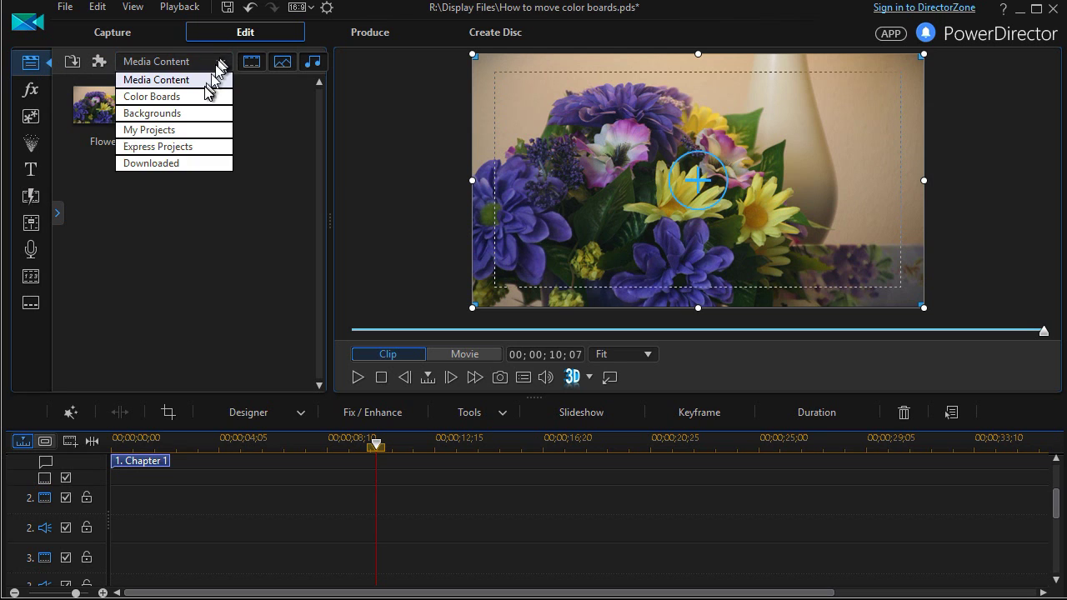
left_click(208, 97)
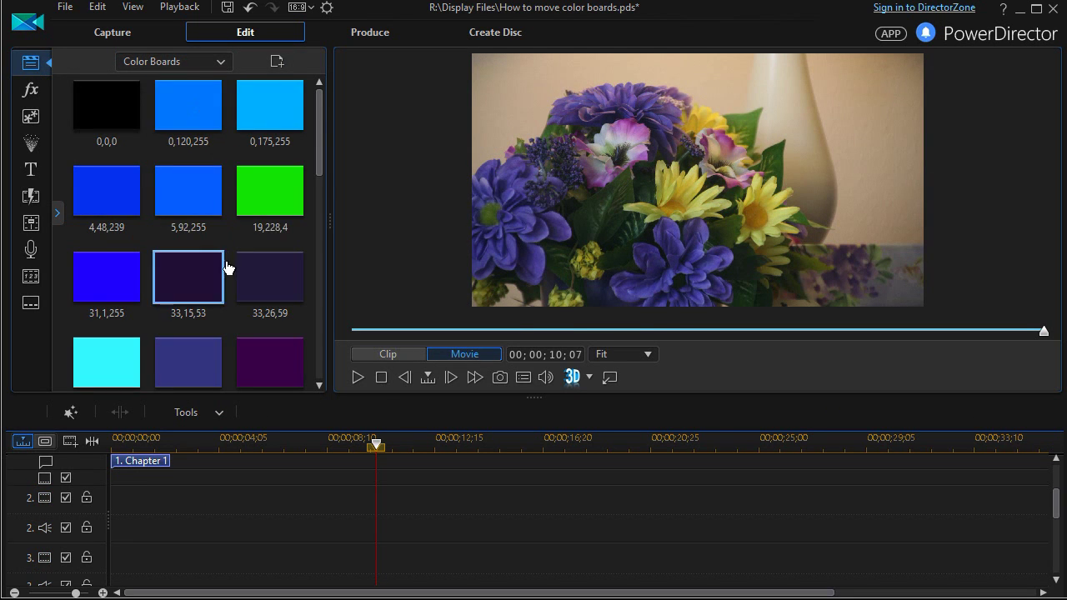
scroll(226, 267, "down", 10)
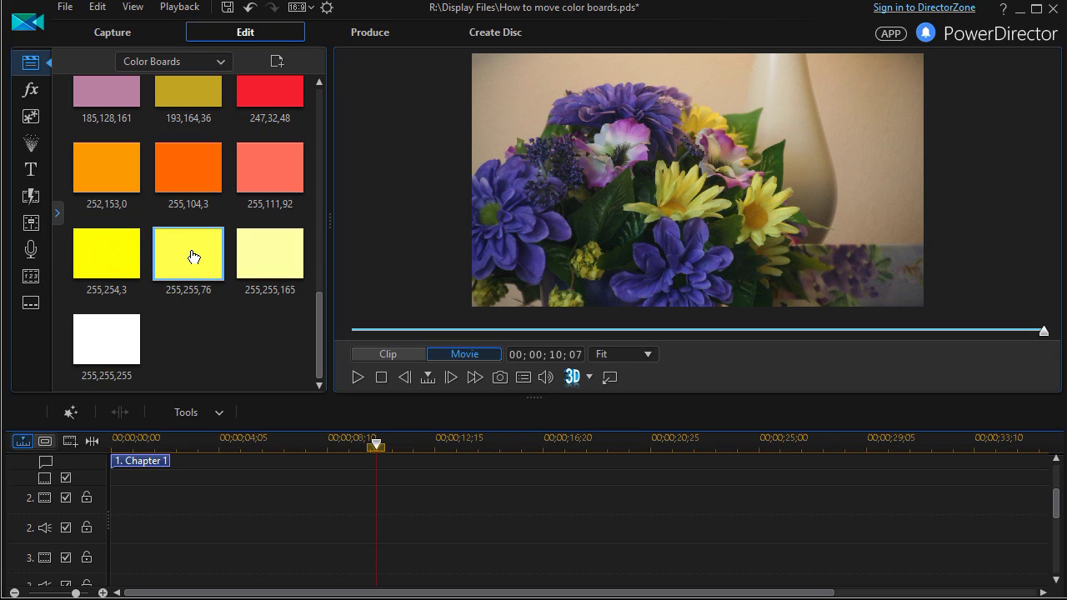
left_click_drag(192, 256, 84, 530)
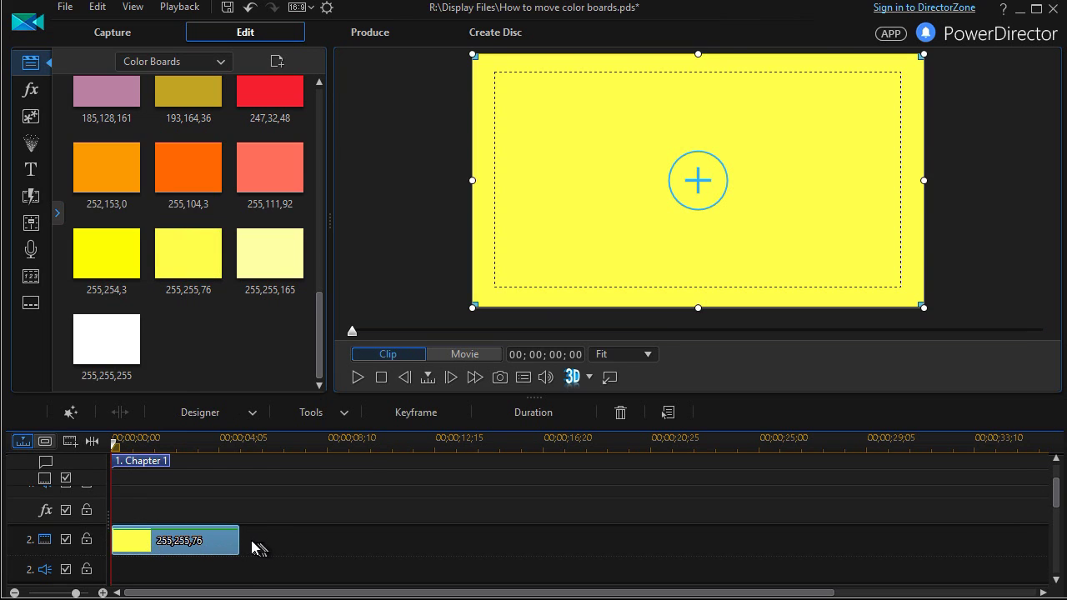
scroll(254, 547, "up", 2)
scroll(352, 559, "down", 1)
scroll(352, 557, "up", 1)
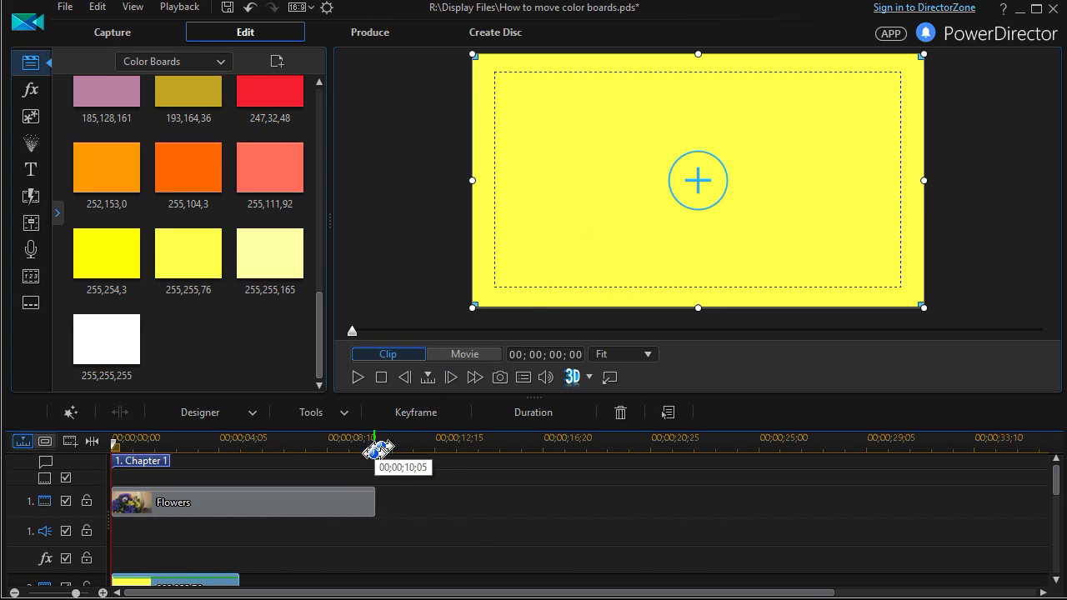
scroll(369, 526, "down", 1)
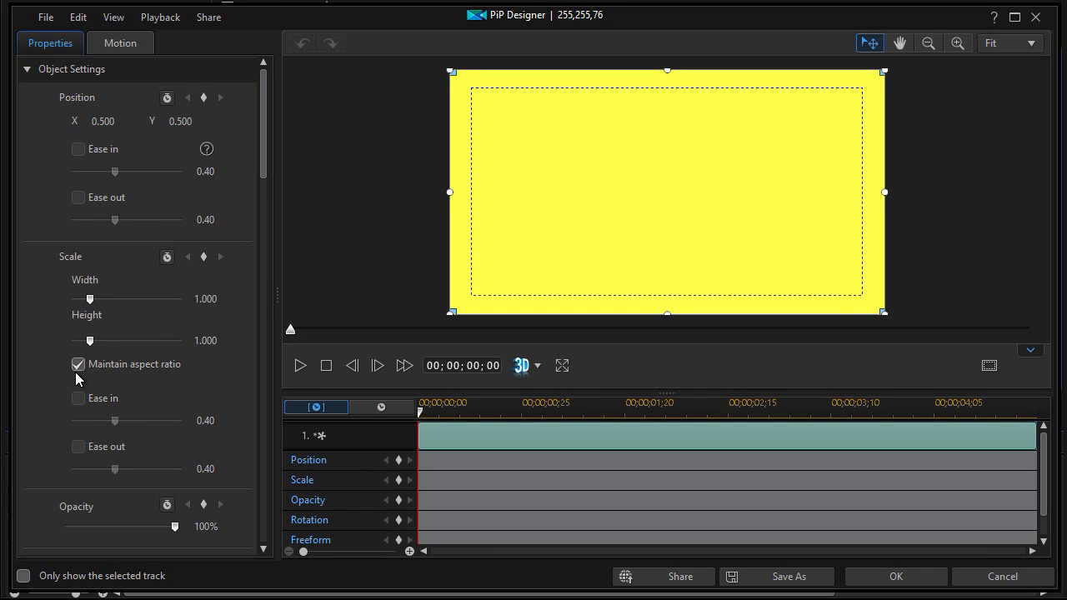
Step: Turn off Maintain aspect ratio for the yellow board and lower its opacity to 36%
left_click(79, 365)
left_click_drag(170, 531, 104, 539)
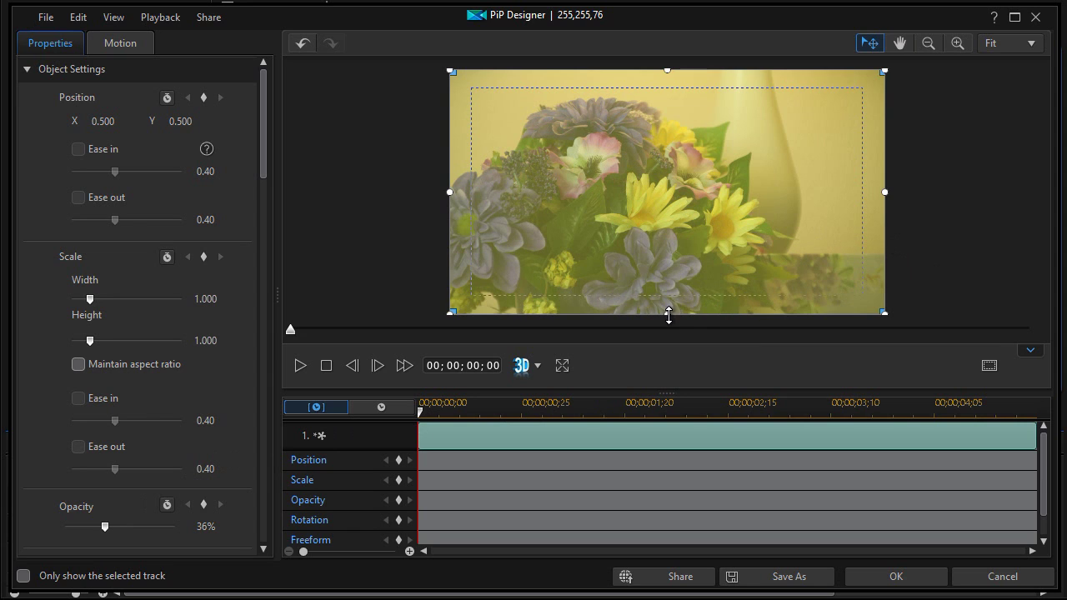
Step: Squash the yellow board into a thin 0.133-high bar near the frame's bottom
left_click_drag(668, 313, 670, 295)
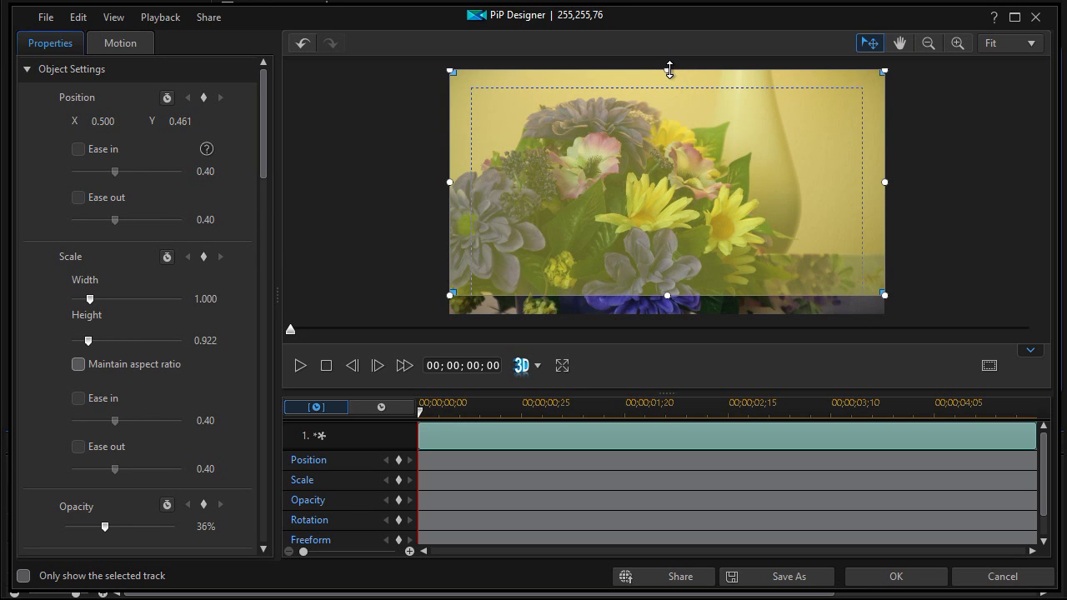
left_click_drag(668, 70, 659, 263)
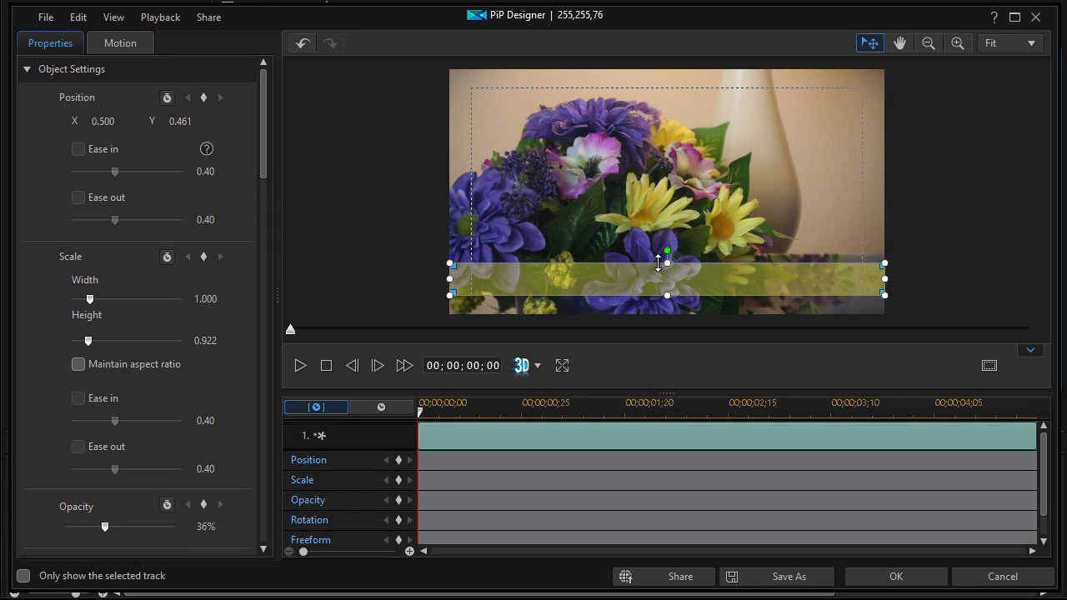
left_click_drag(659, 262, 658, 263)
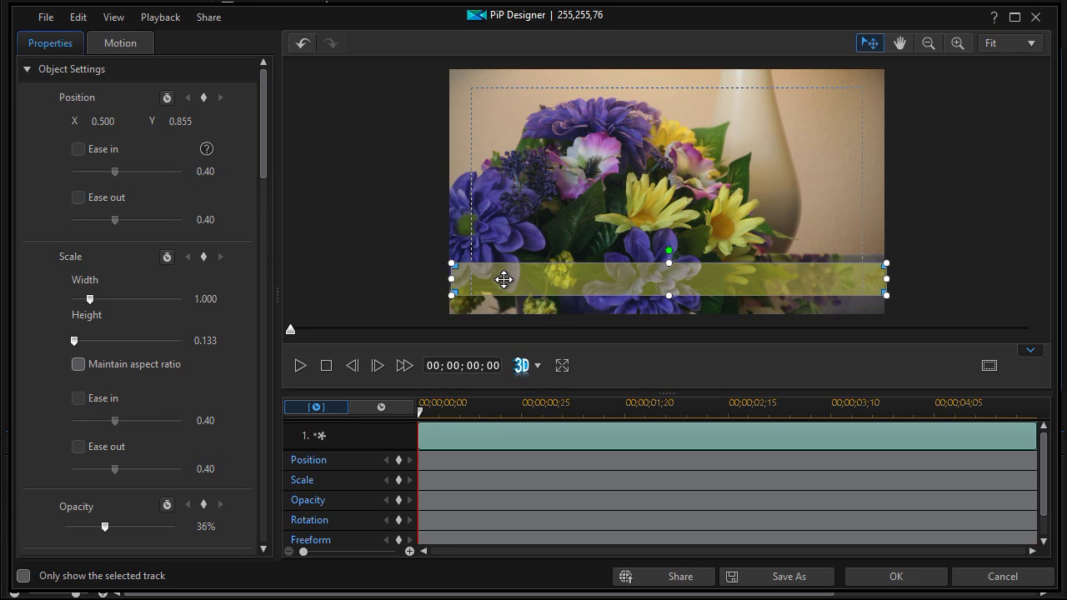
Step: Park the bar offscreen right at X 1.502, Y 0.842 and restore 100% opacity
left_click_drag(501, 279, 938, 278)
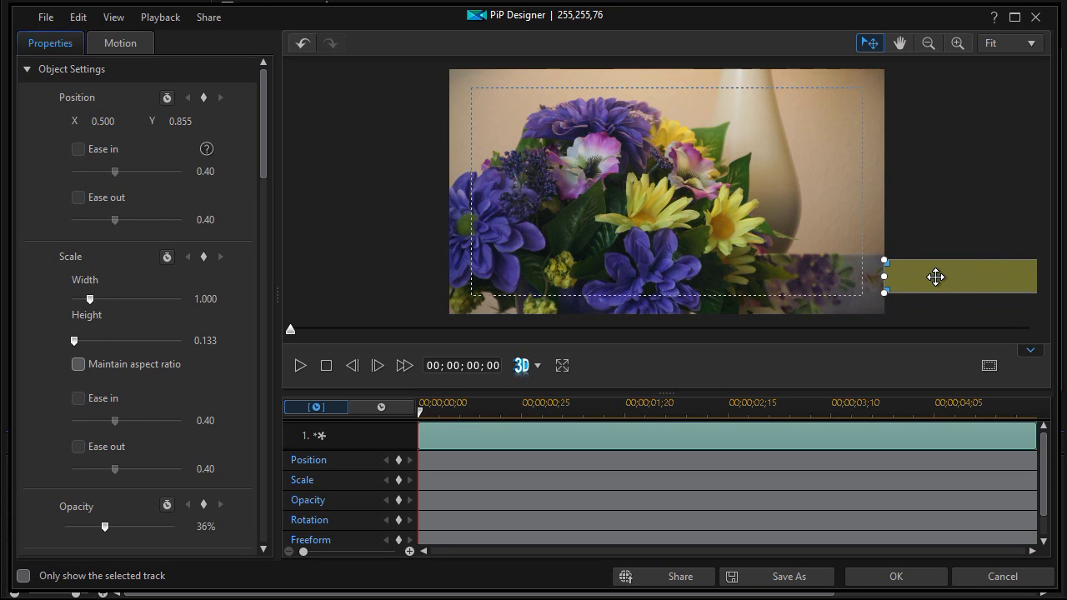
left_click_drag(938, 277, 936, 275)
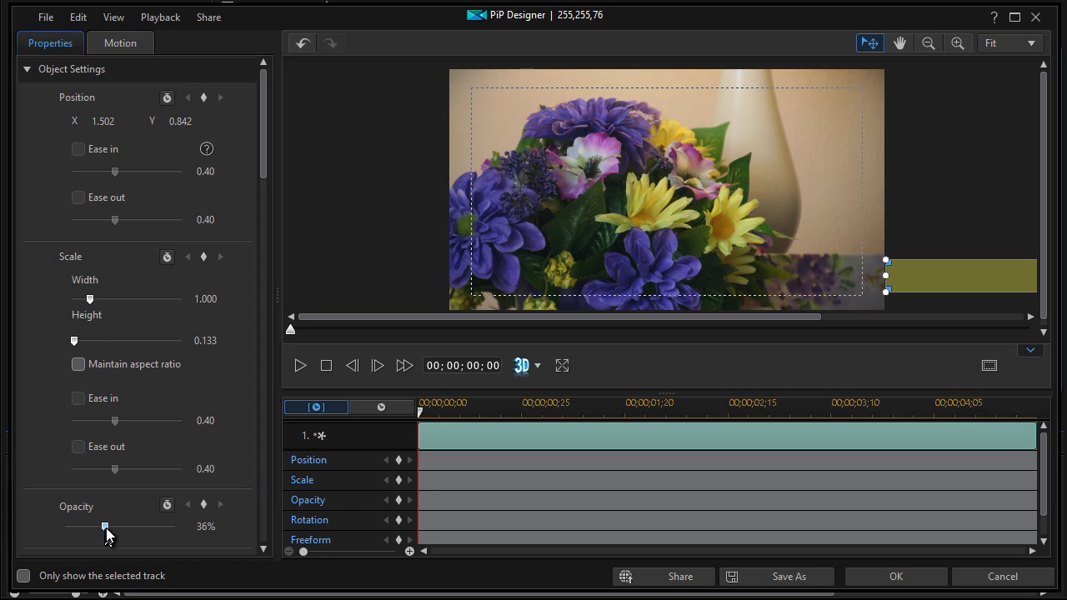
left_click_drag(107, 535, 208, 528)
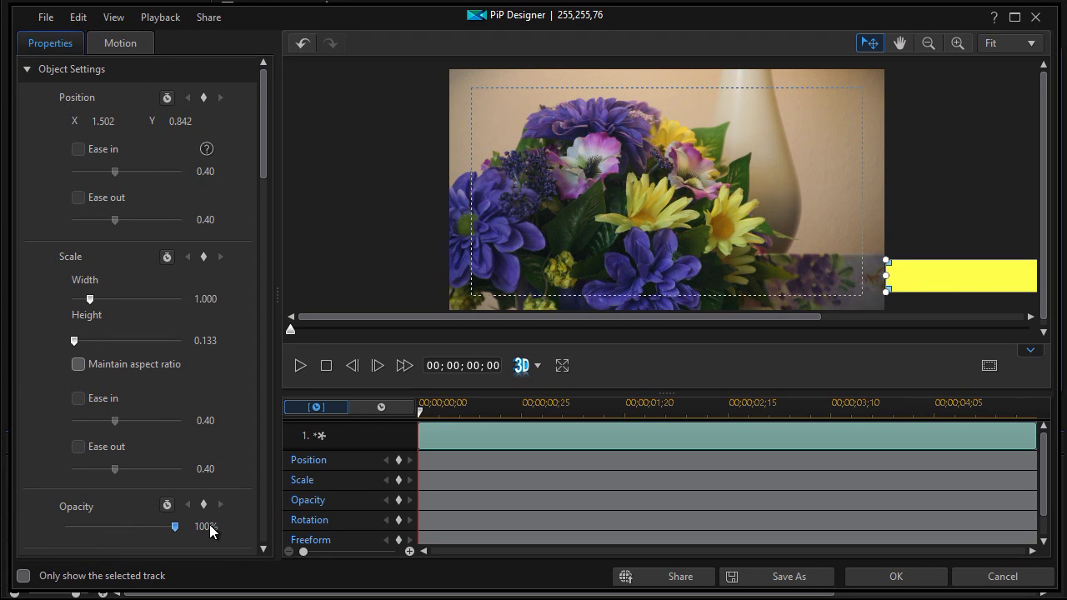
Step: Keyframe the bar sliding in from offscreen right to X 0.615, Y 0.852 by 00;00;00;10
left_click(399, 461)
left_click_drag(423, 417, 464, 428)
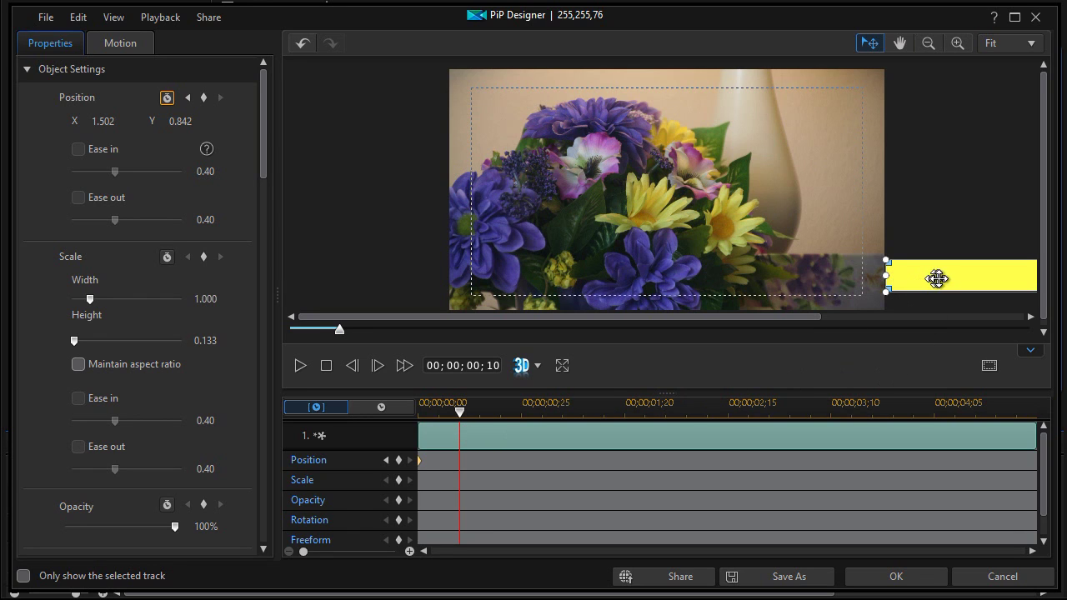
left_click_drag(945, 278, 559, 280)
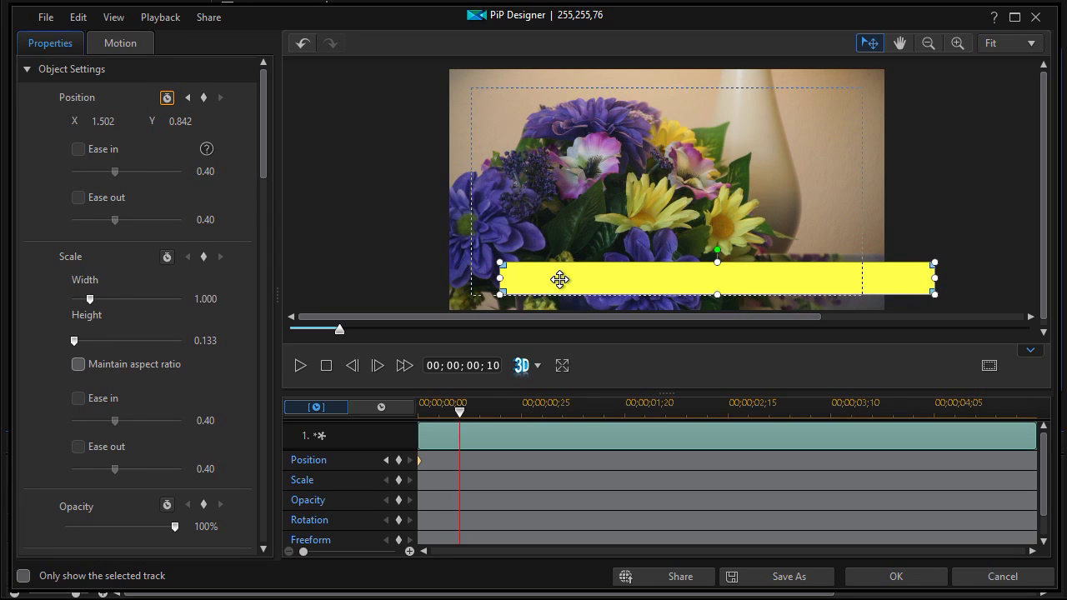
mouse_move(559, 279)
left_mouse_down()
mouse_move(834, 279)
mouse_move(566, 279)
left_mouse_up()
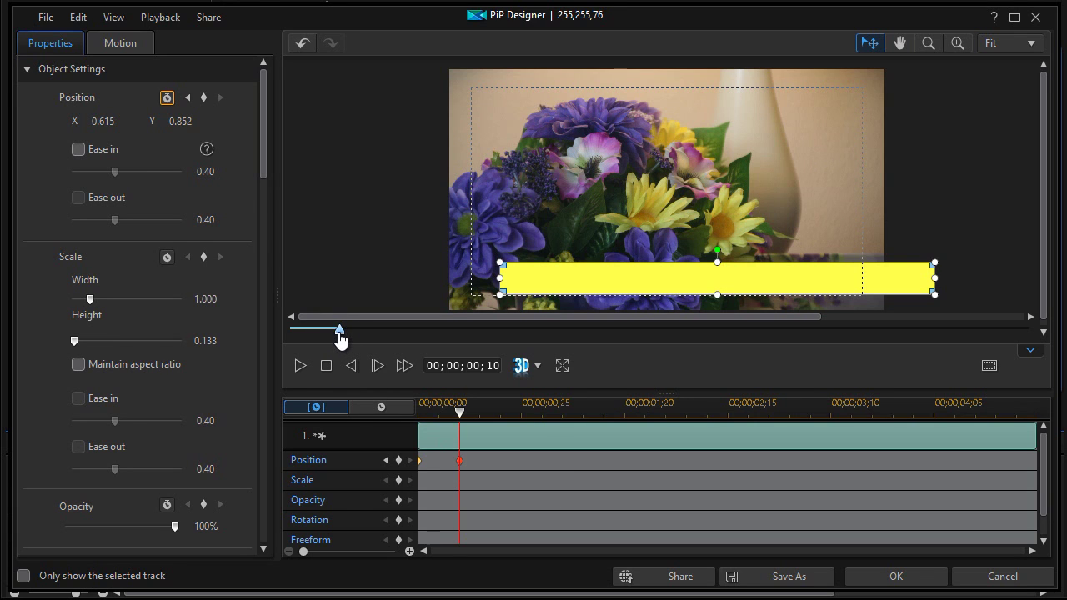
left_click_drag(340, 333, 246, 331)
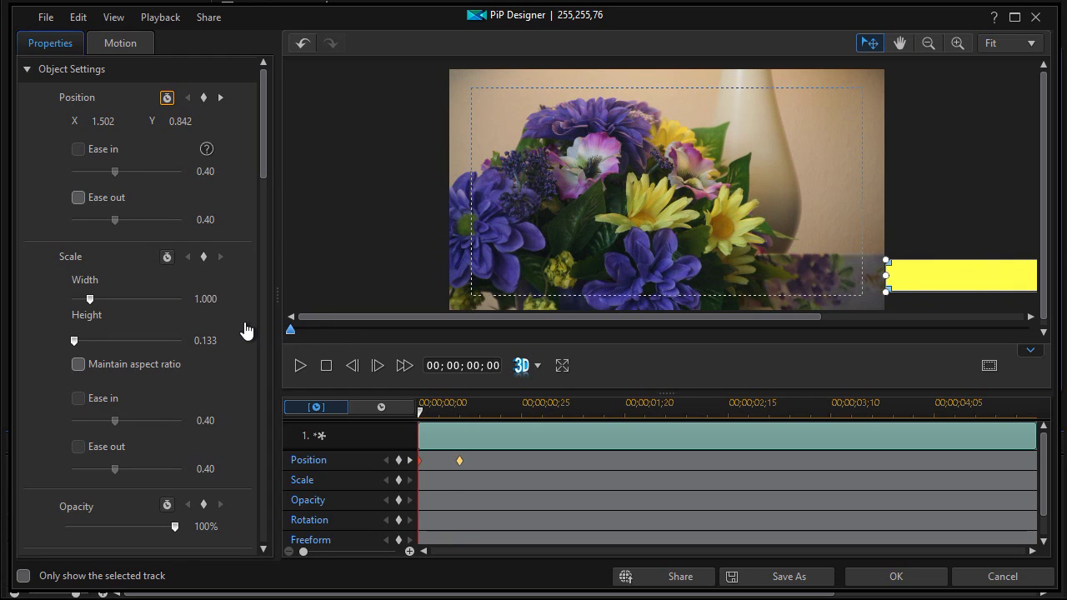
Step: Preview the slide-in, then move the second position keyframe to 00;00;00;15
left_click(299, 367)
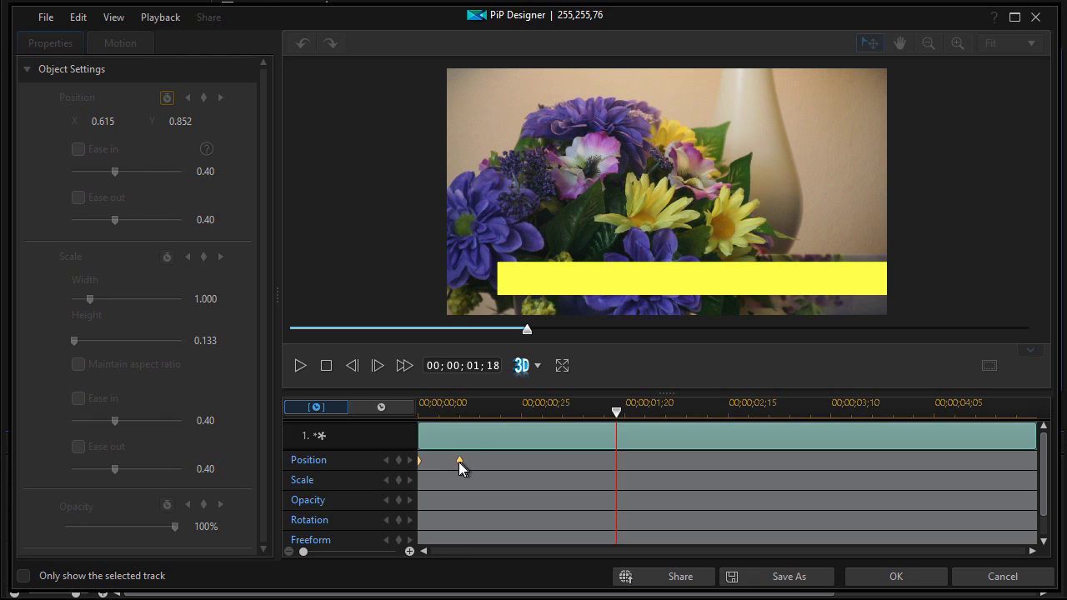
left_click(326, 366)
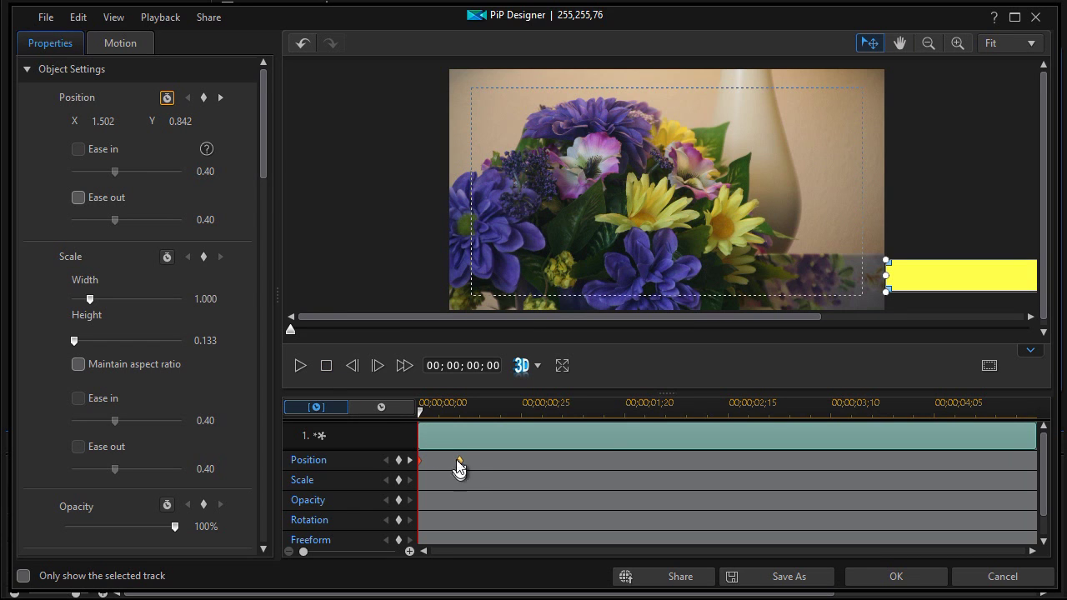
left_click_drag(461, 469, 493, 472)
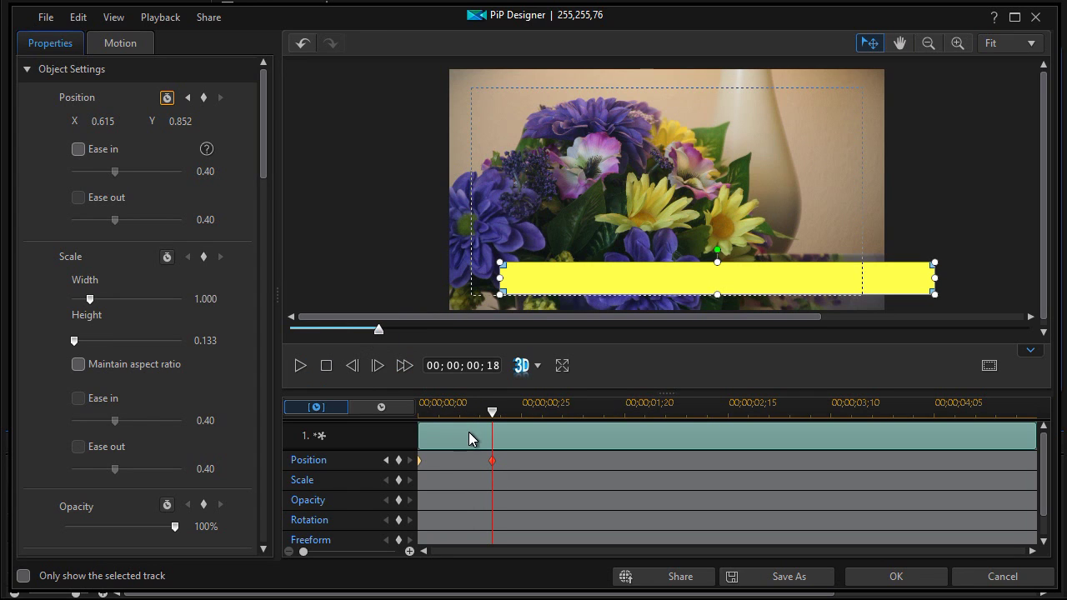
left_click_drag(491, 461, 468, 469)
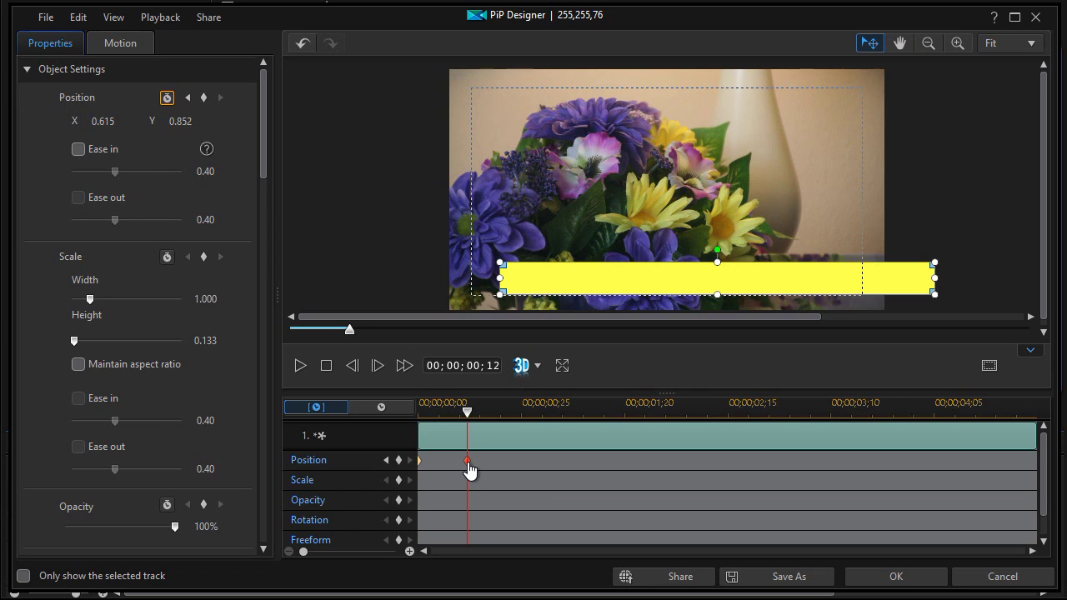
left_click_drag(470, 470, 477, 469)
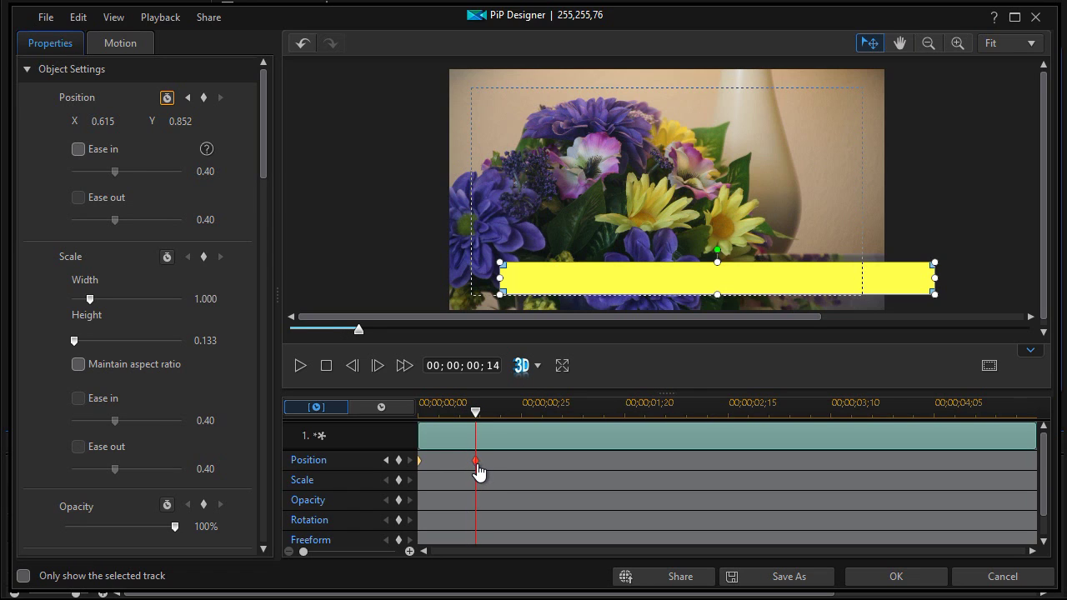
left_click_drag(478, 472, 482, 475)
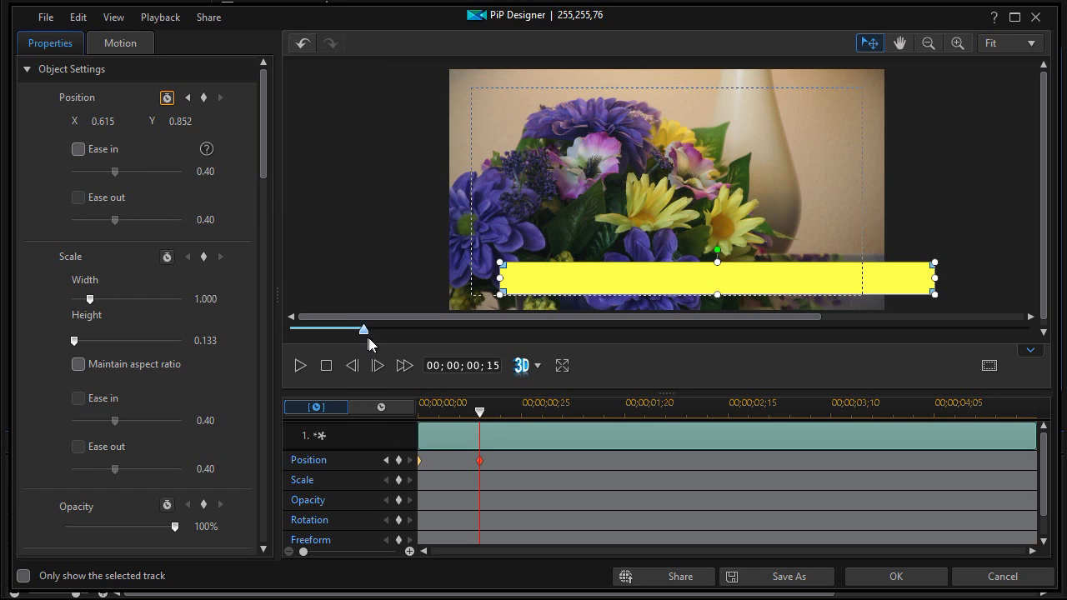
Step: Rewind the preview to the start and play the bar's slide-in, then pause
left_click_drag(364, 330, 304, 342)
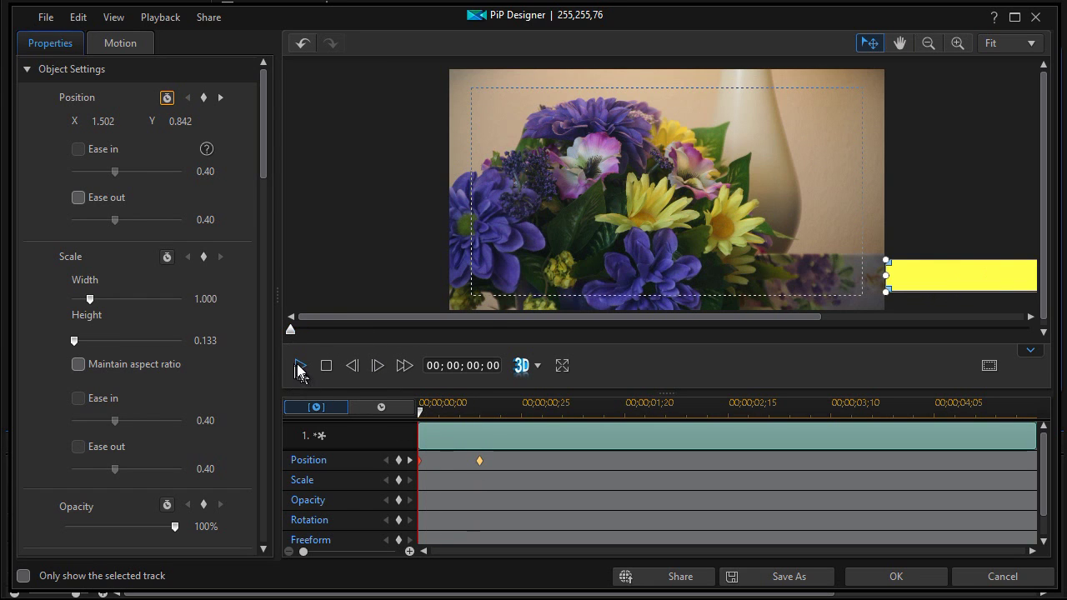
left_click(299, 368)
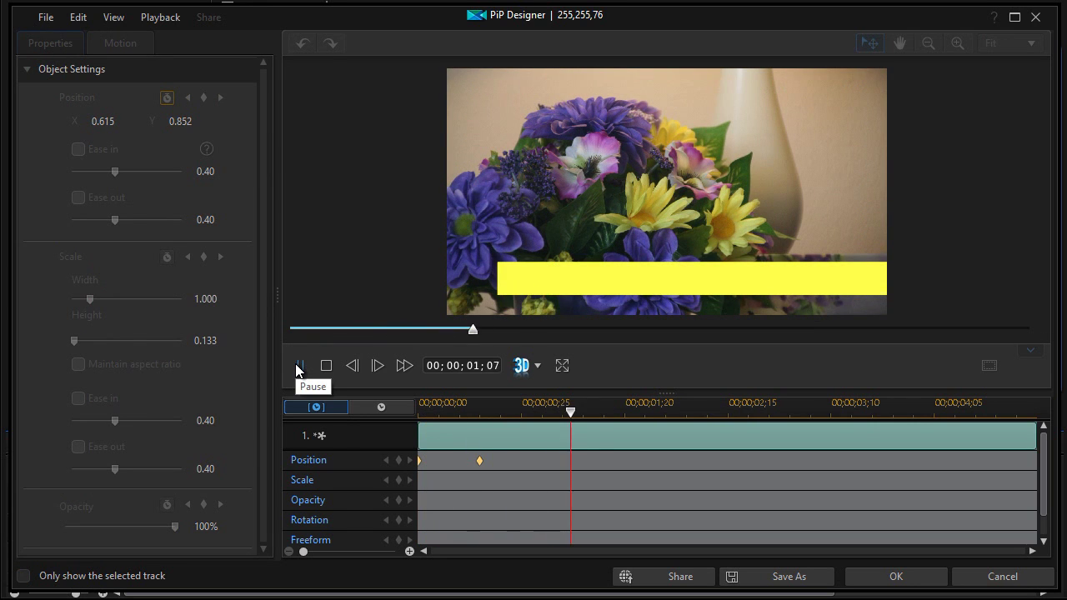
left_click(300, 370)
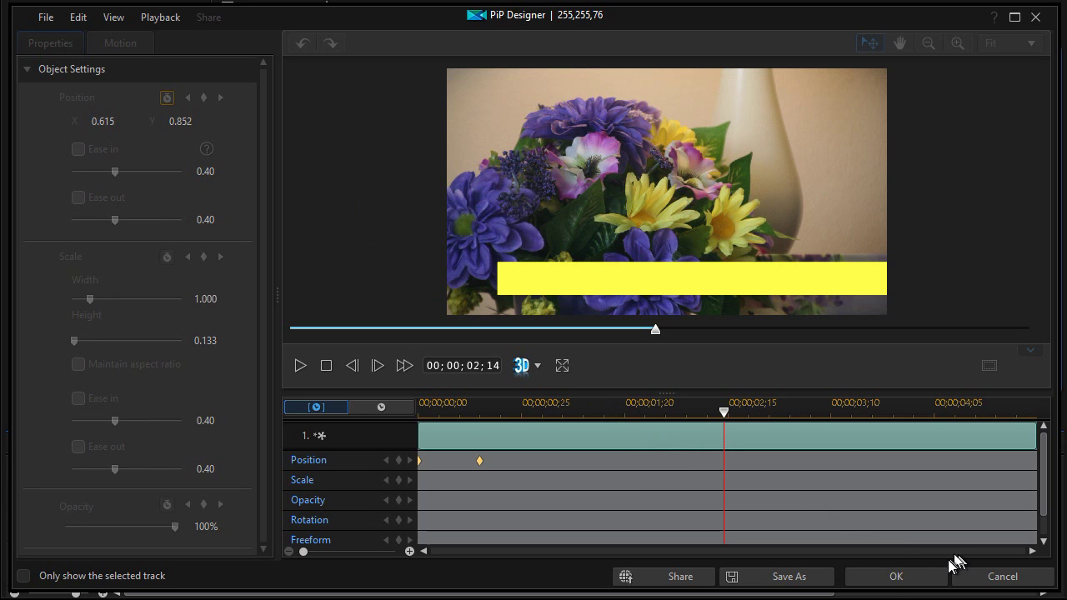
Step: Apply the PiP Designer changes and play the whole movie from the timeline
left_click(891, 579)
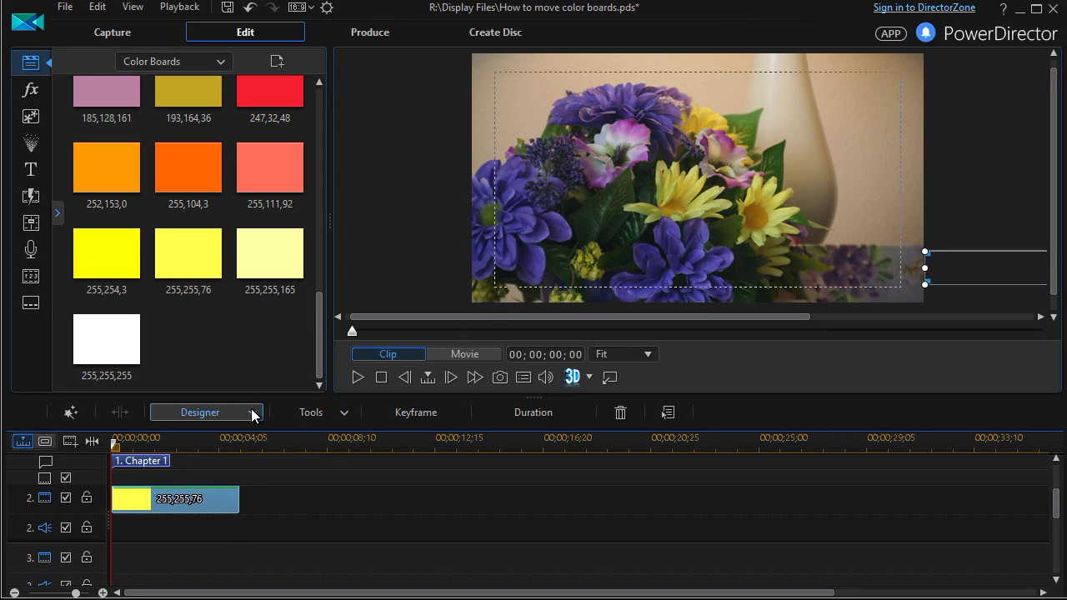
left_click(402, 489)
key("space")
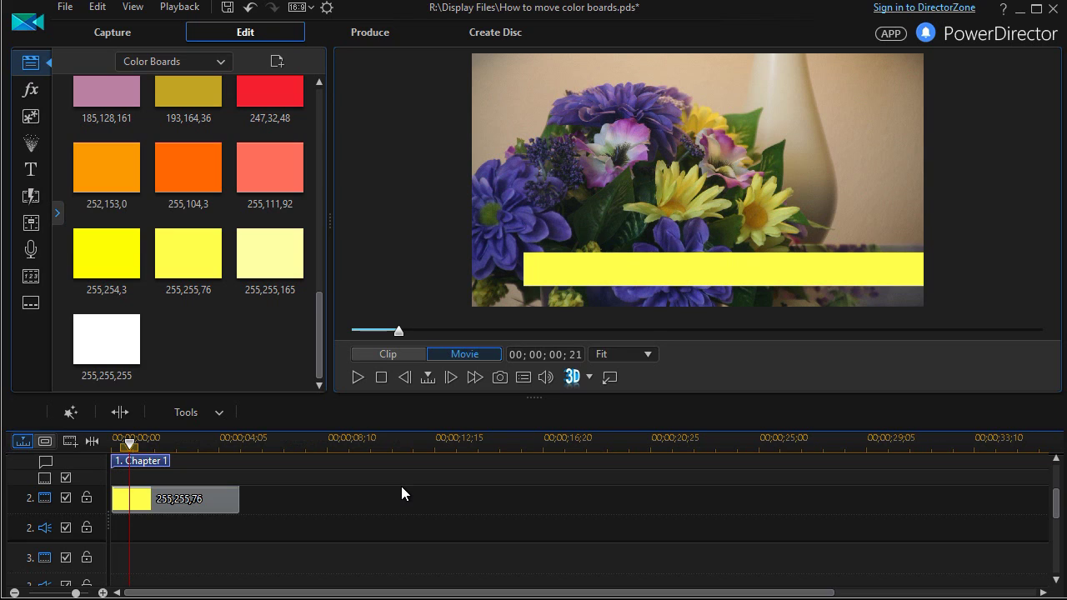
Step: Step frame by frame back and forth through the yellow bar's slide-in around frame 14
key("Left")
key("Left")
key("Left")
key("Left")
key("Left")
key("Left")
key("Left")
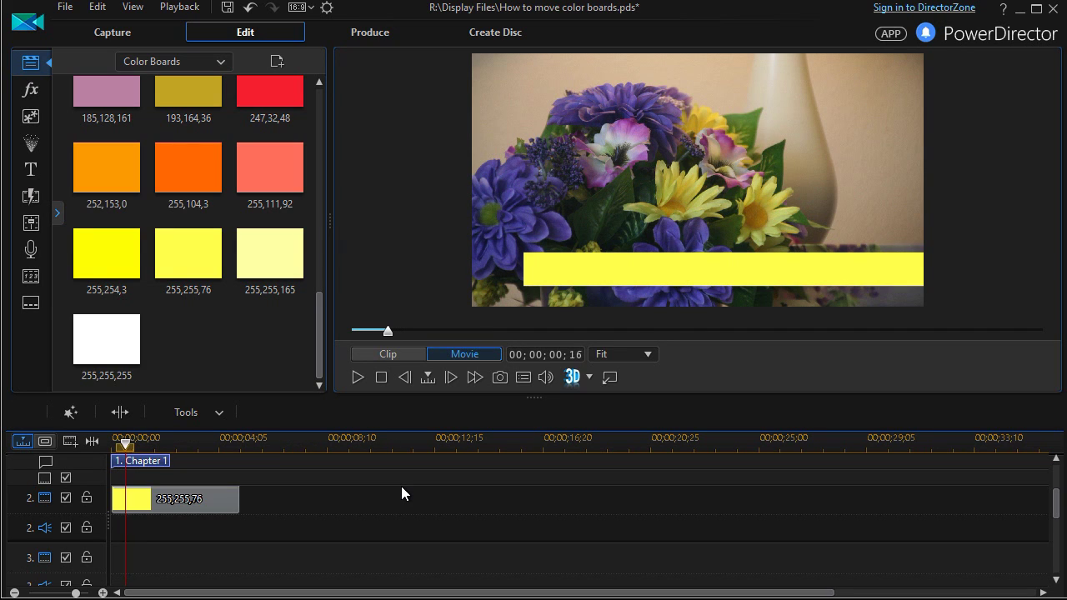
key("Left")
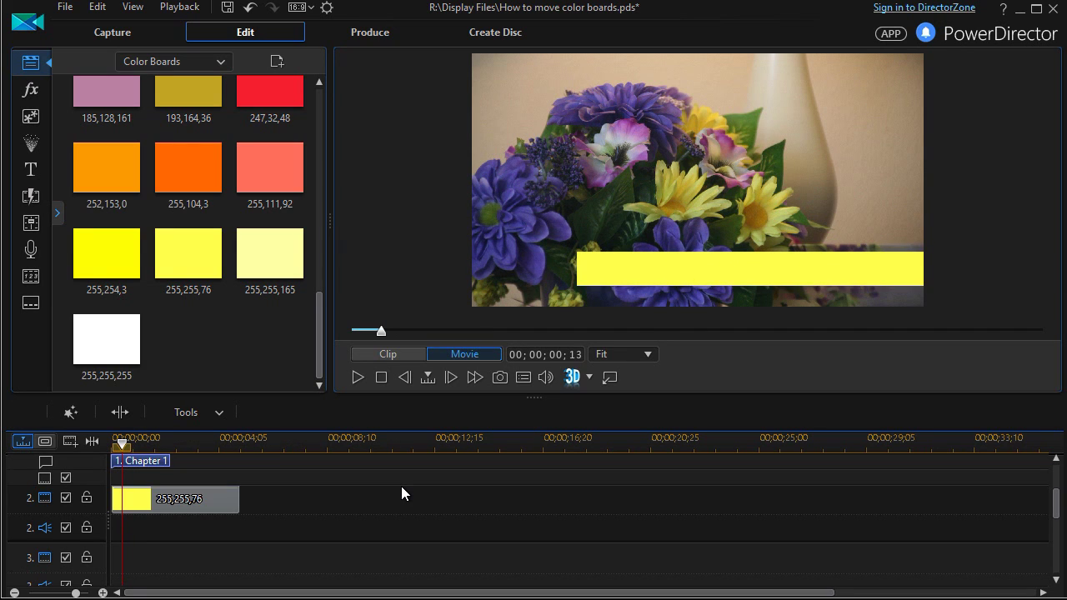
key("Right")
key("Right")
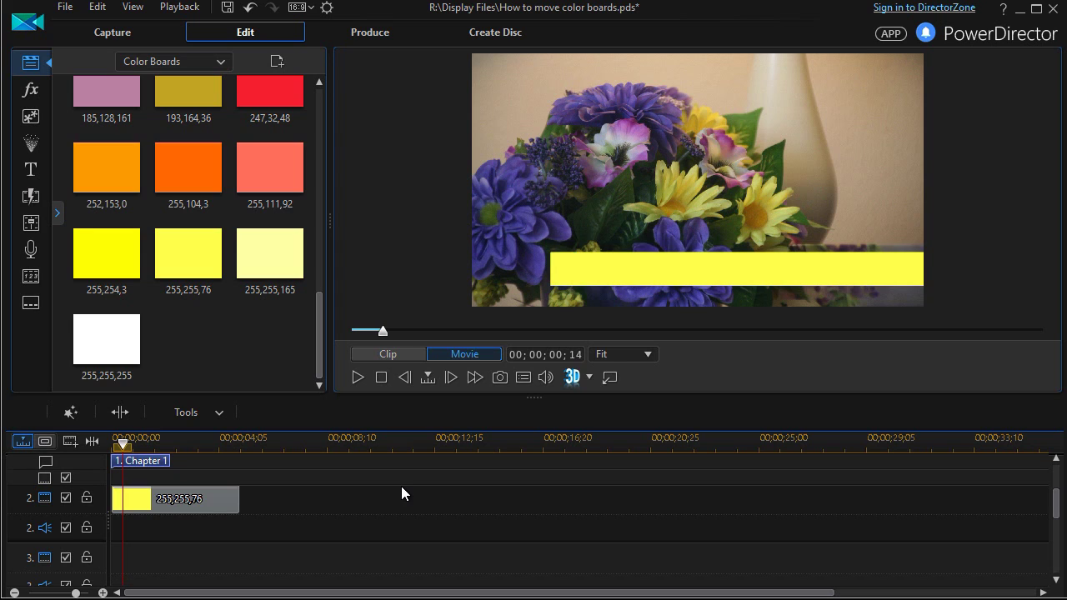
key("Right")
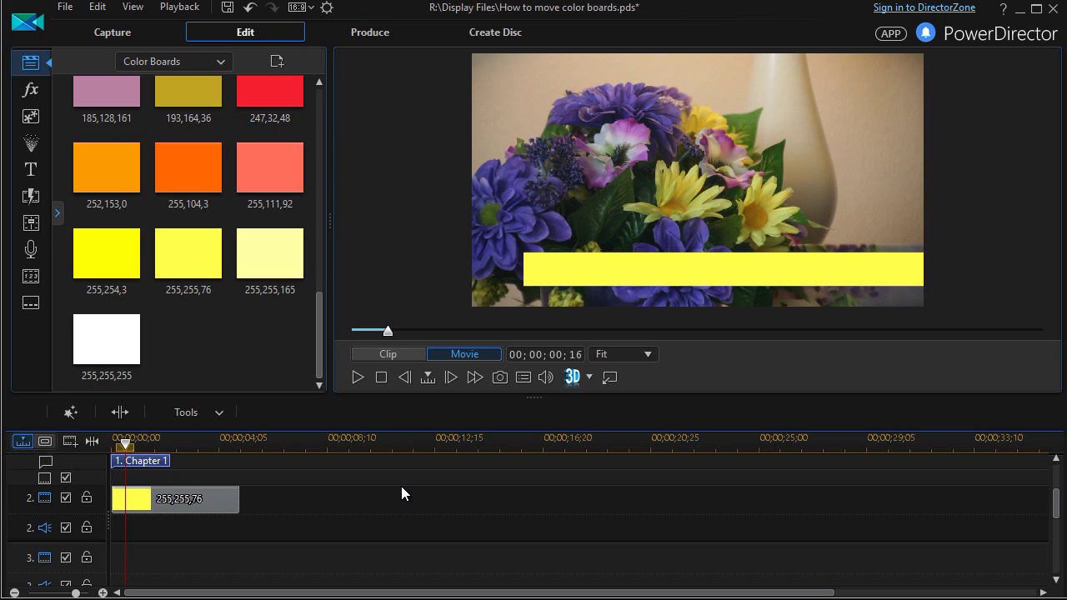
key("Left")
key("Left")
key("Right")
key("Right")
Step: Drop the Harmony Floral title template onto track 3, spanning 00;00;00;23 to 00;00;10;23
left_click(27, 172)
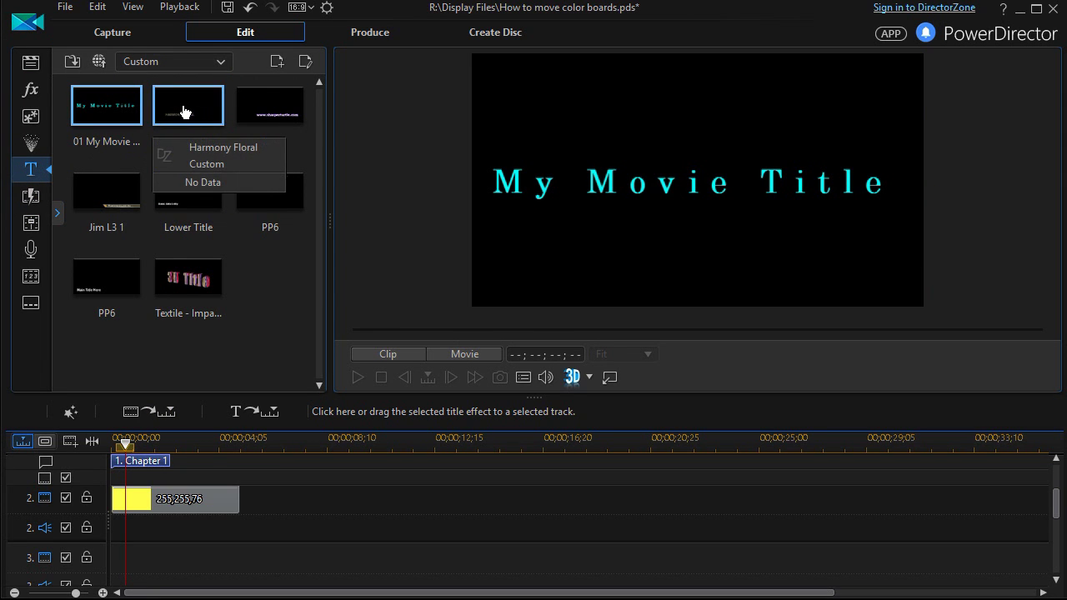
left_click_drag(184, 111, 130, 508)
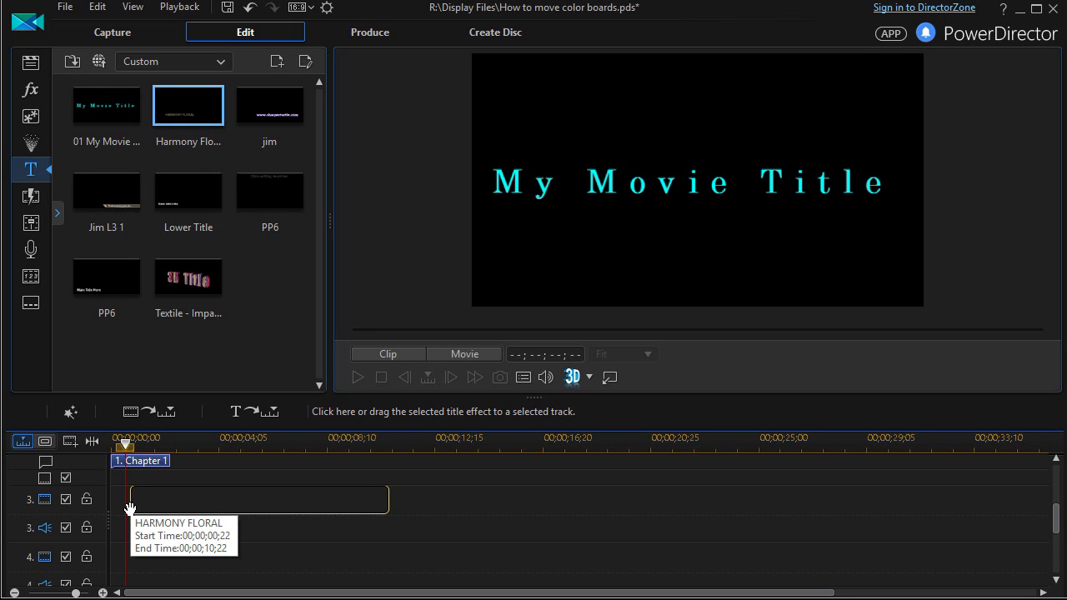
left_click_drag(130, 509, 128, 508)
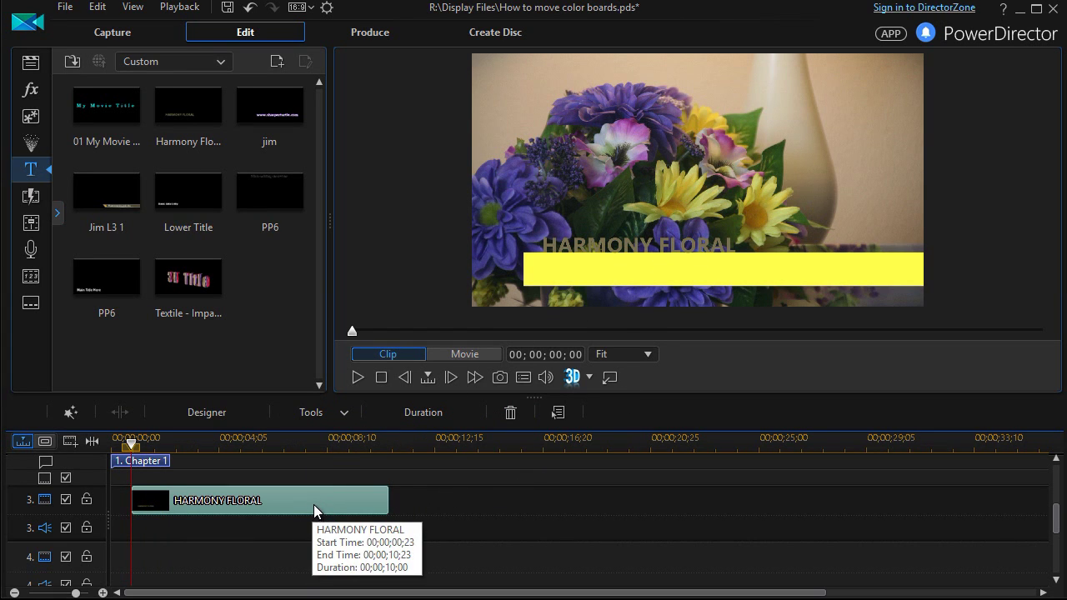
Step: Open HARMONY FLORAL in Title Designer and position its bold size-20 text over the yellow strip
double_click(314, 504)
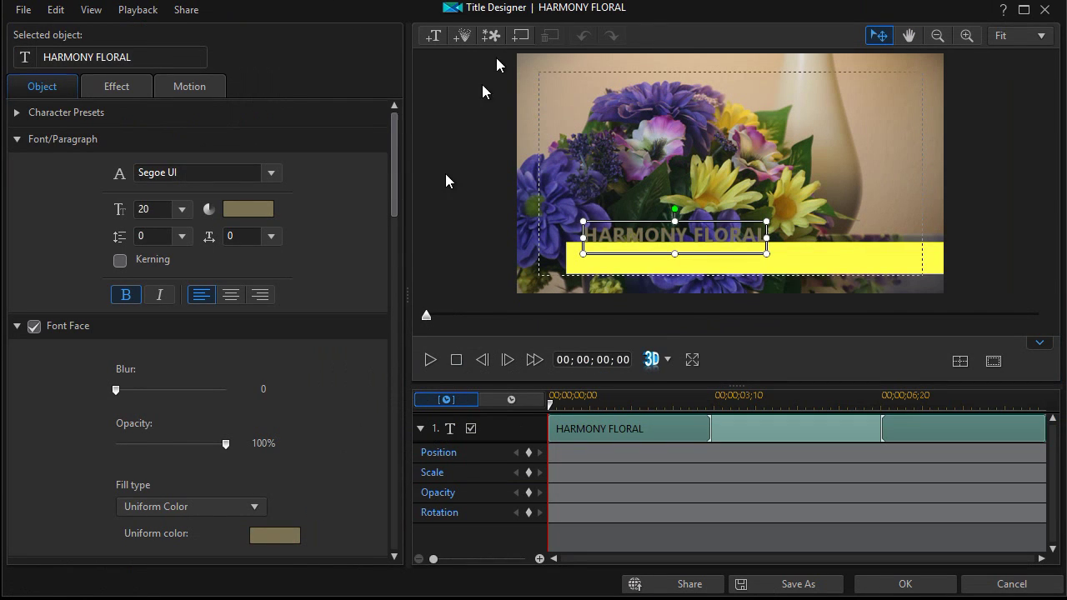
left_click(642, 216)
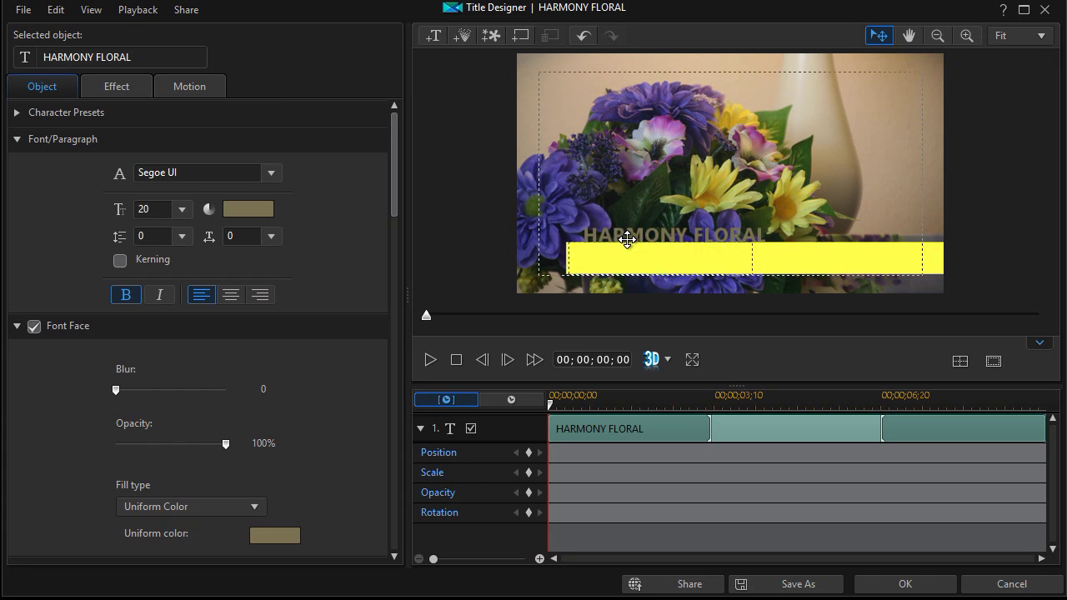
left_click_drag(626, 239, 630, 245)
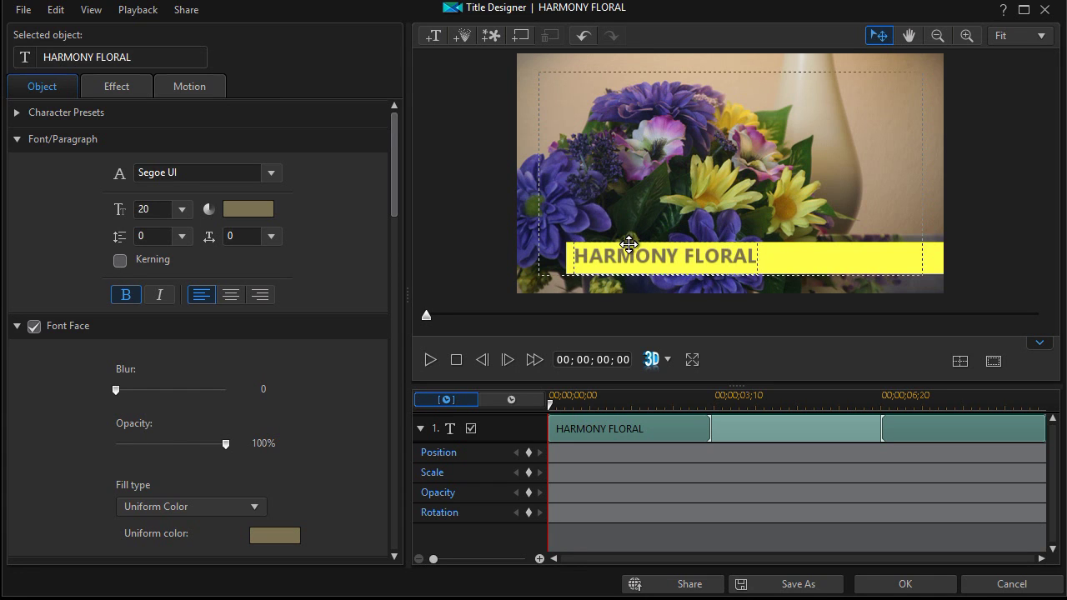
left_click(629, 248)
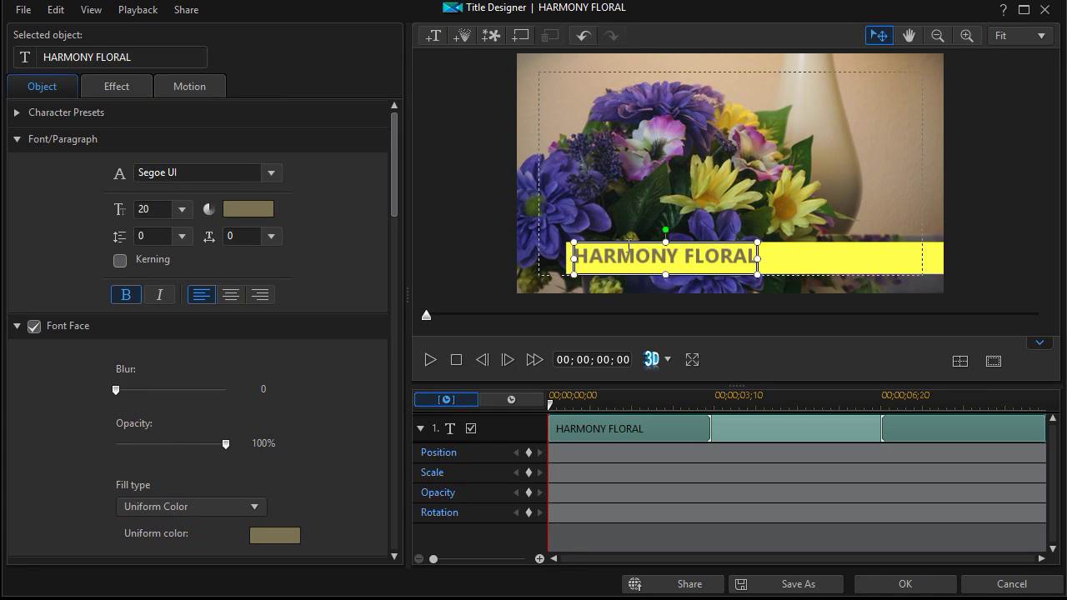
left_click(629, 239)
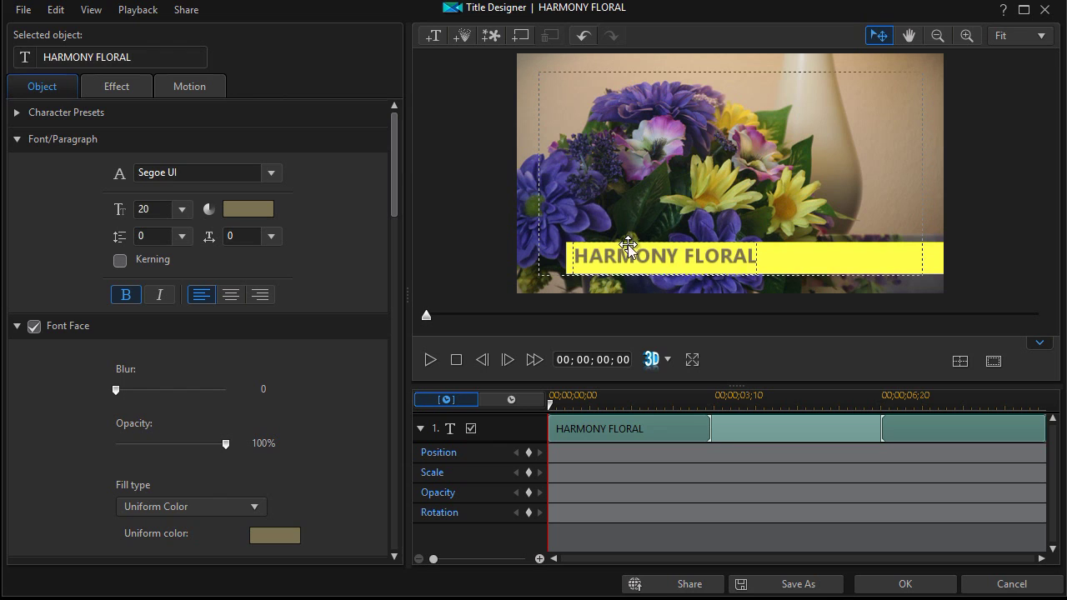
left_click(629, 248)
key("Down")
key("Down")
key("Down")
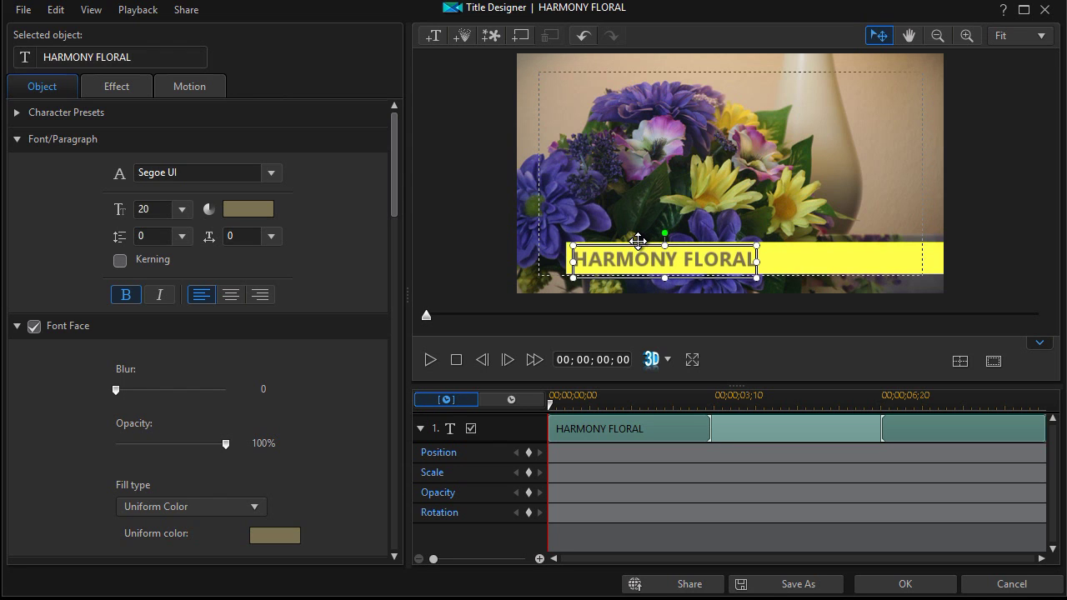
key("Up")
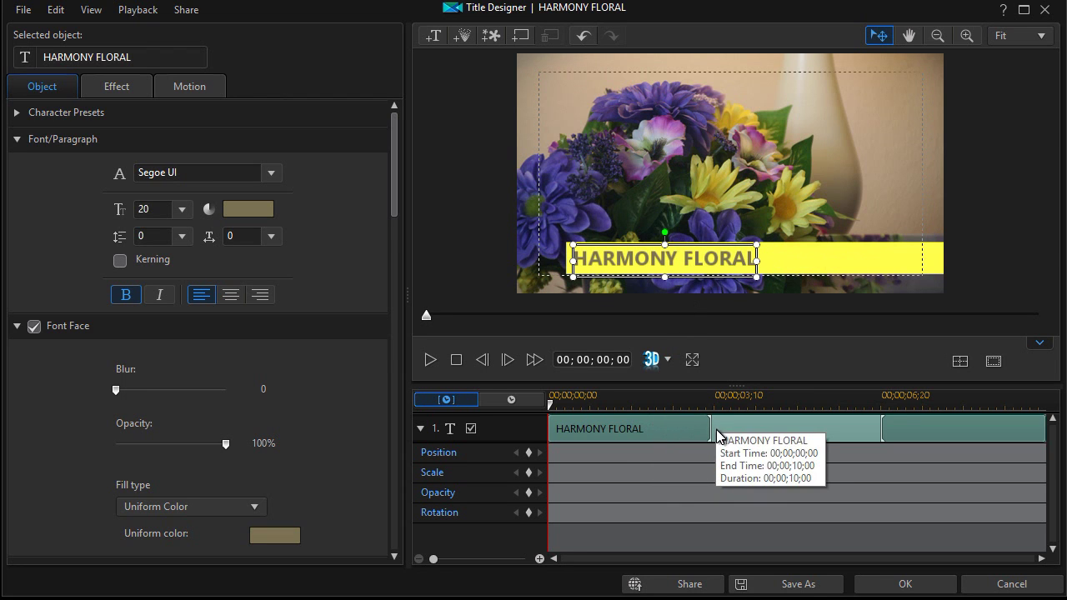
Step: Give the title a Fade starting effect shortened to about one second, and accept the changes
left_click(90, 87)
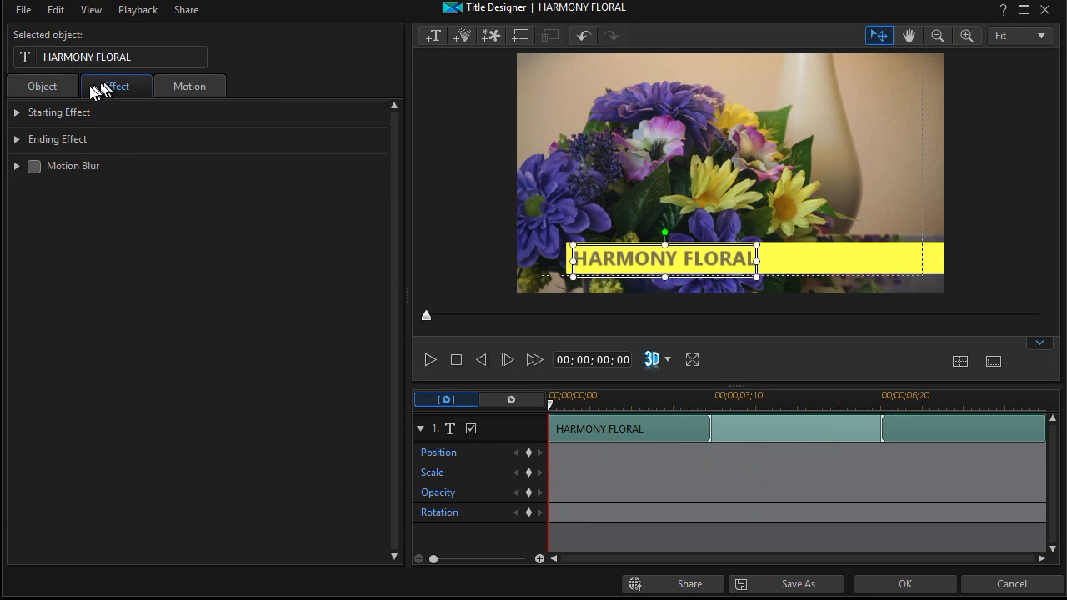
left_click(16, 114)
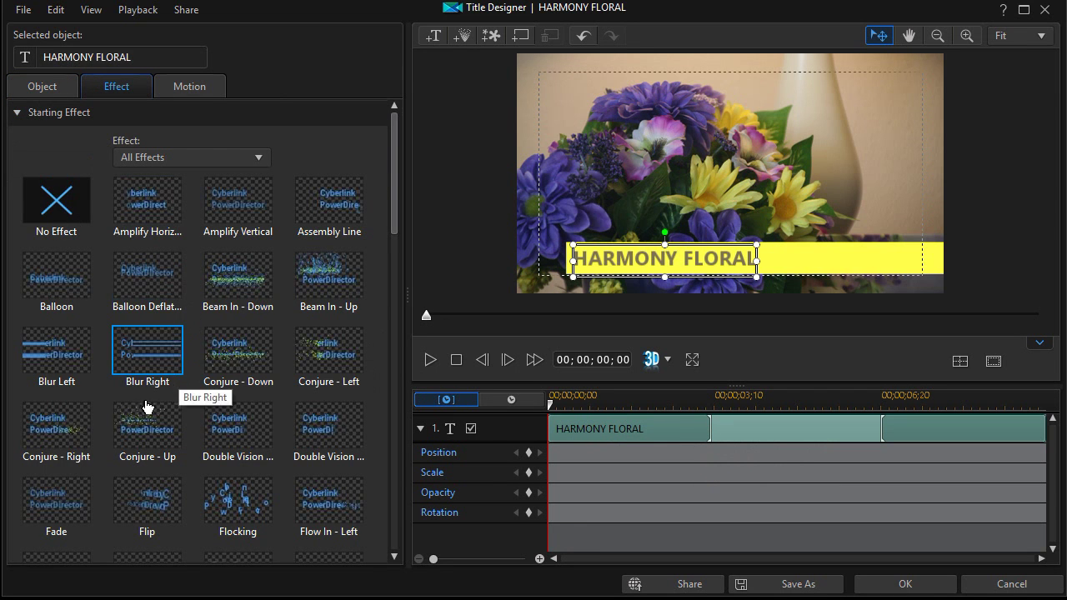
scroll(145, 407, "down", 3)
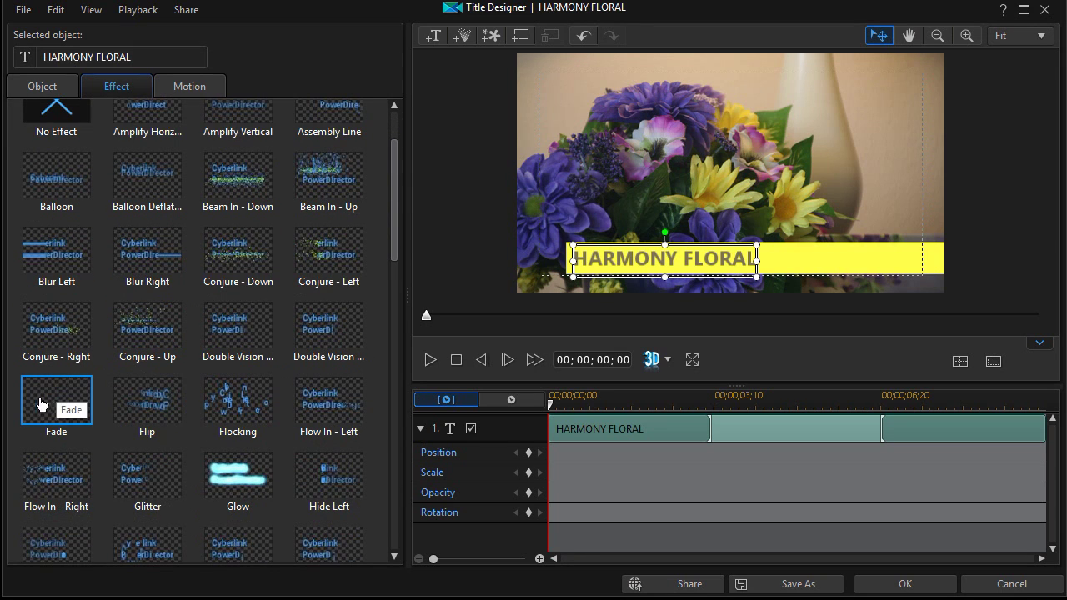
left_click(39, 404)
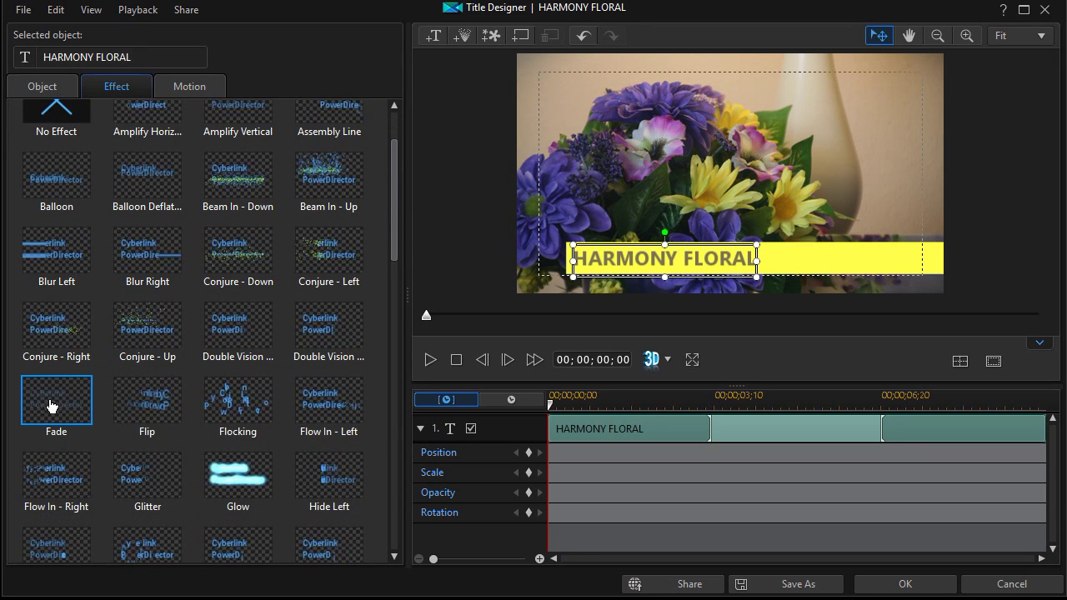
left_click(710, 428)
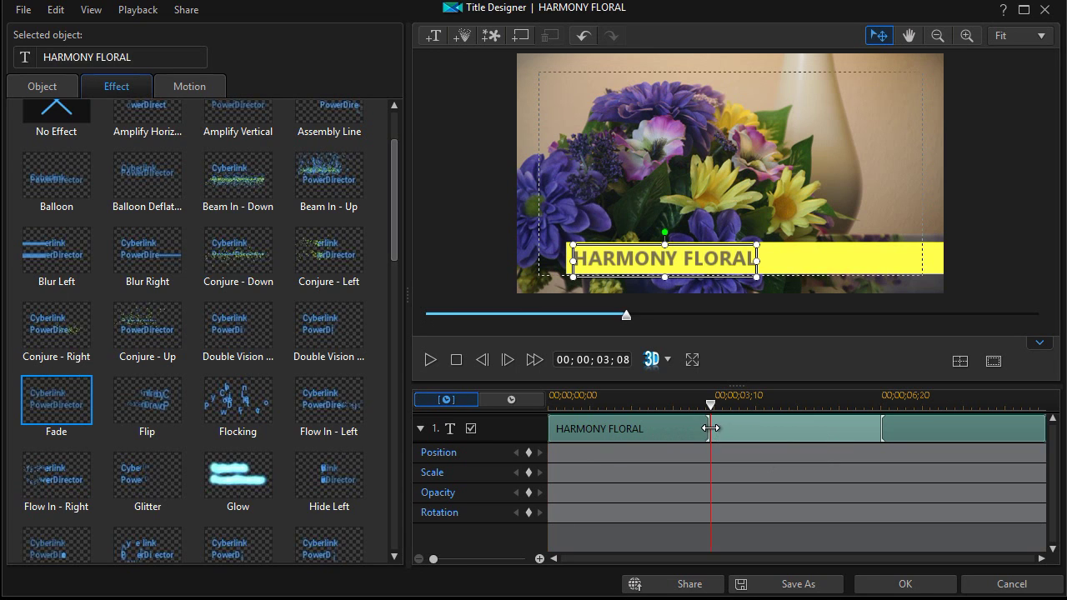
left_click_drag(711, 428, 598, 448)
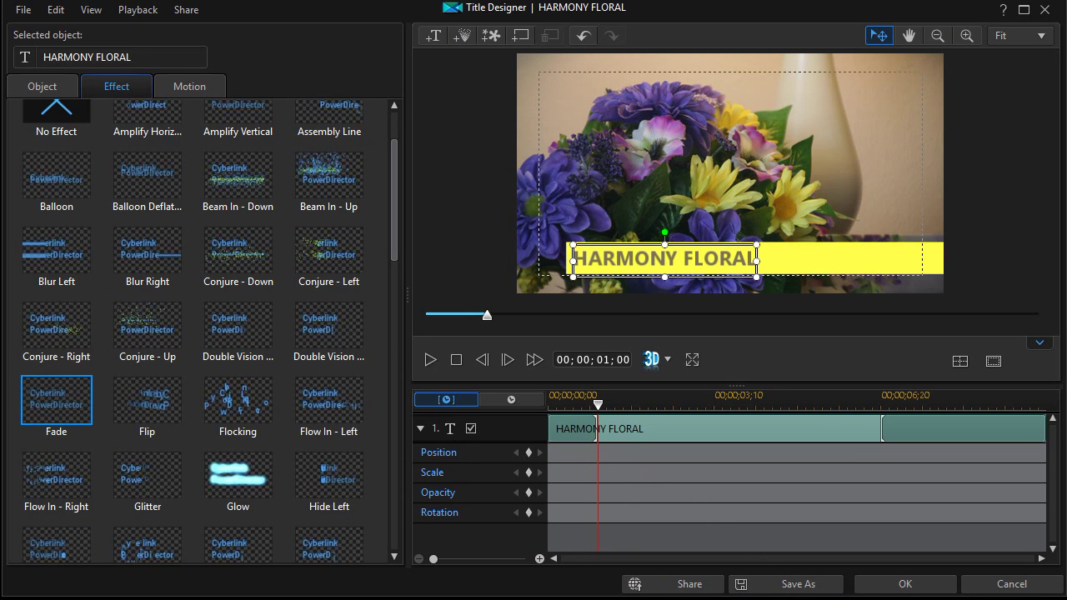
left_click(912, 585)
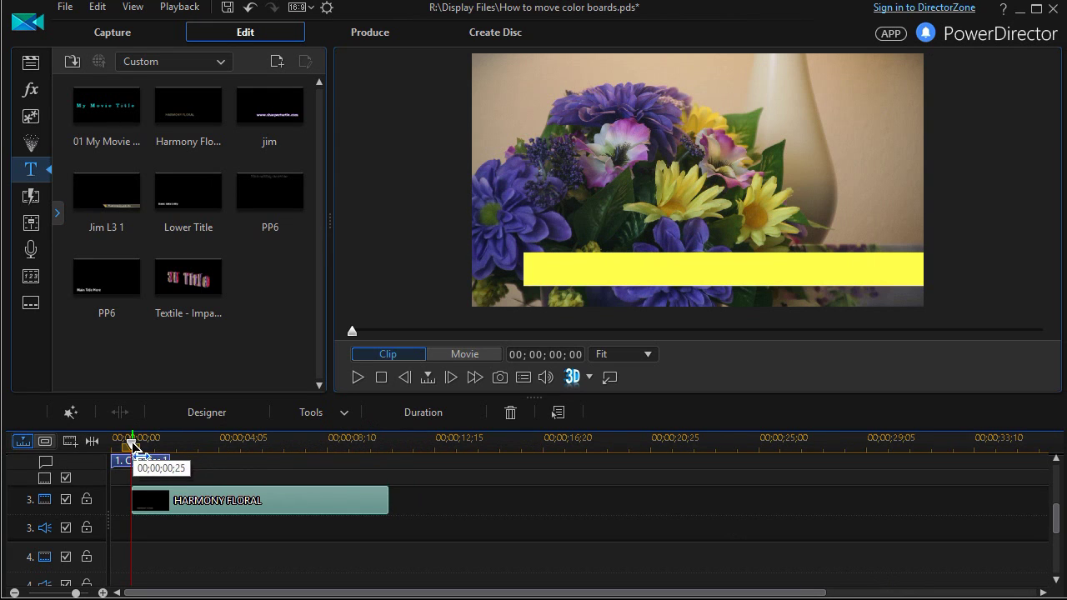
Step: Play the movie from 00;00;00;00 and pause at 04;11 once HARMONY FLORAL fills the yellow bar
left_click_drag(131, 442, 114, 444)
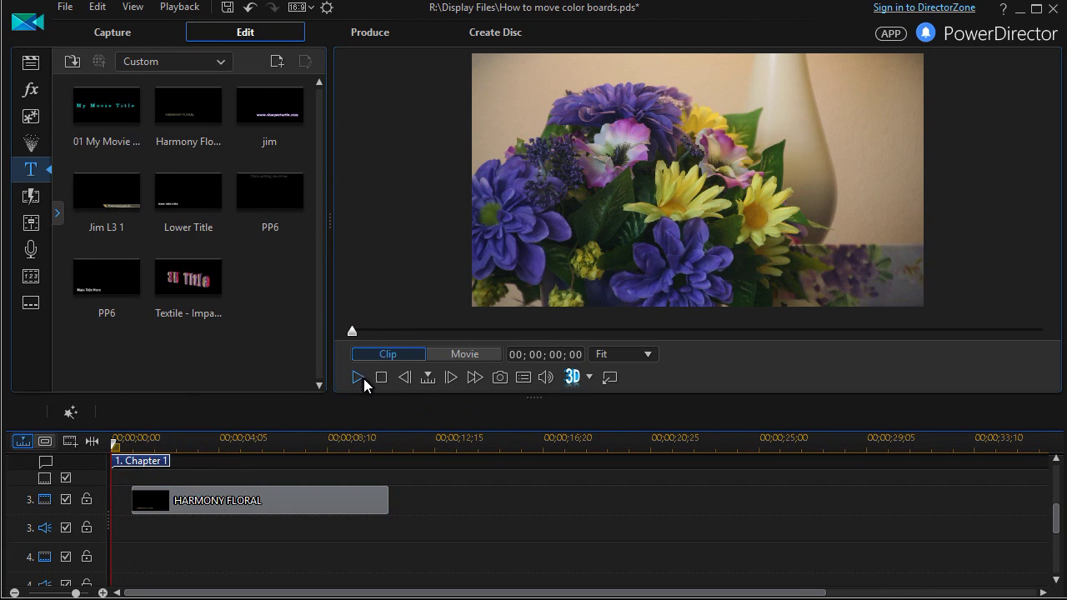
left_click(356, 377)
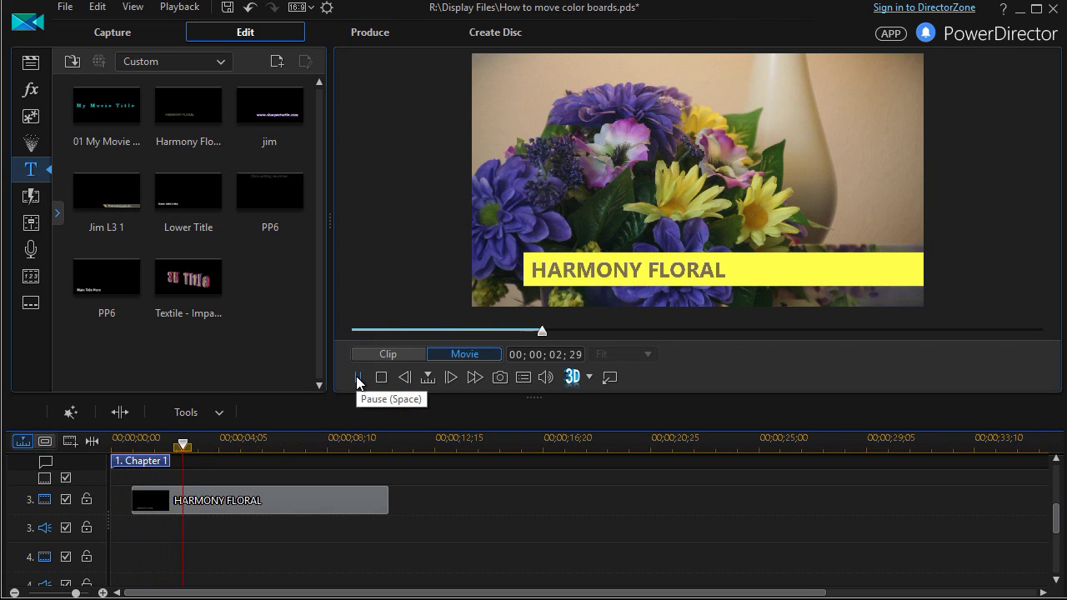
left_click(358, 379)
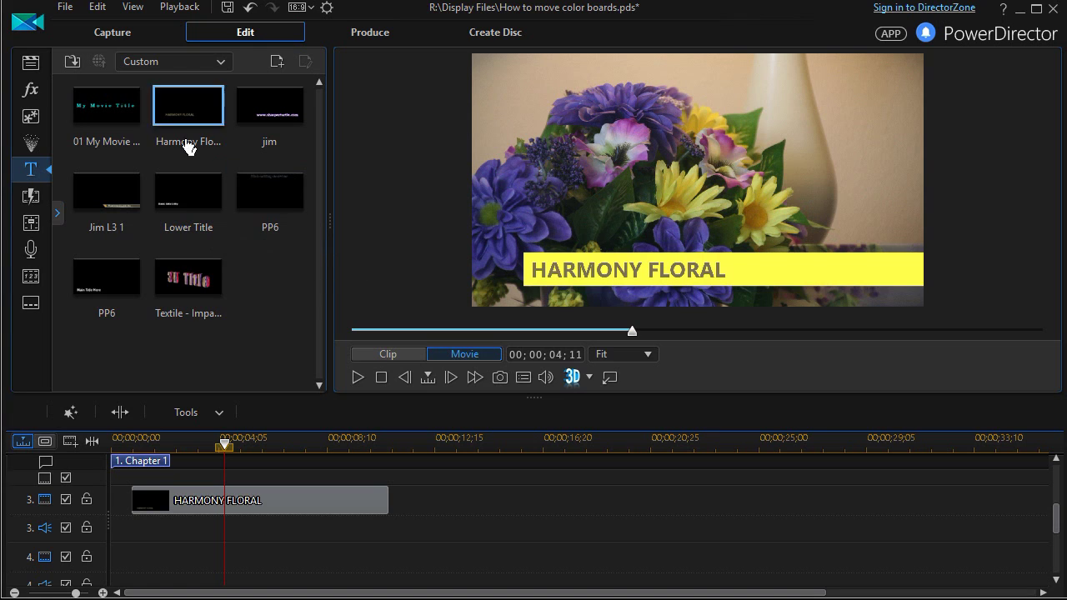
Step: Show All Content titles, drop the Default title on track 4 at about 3 seconds, and open it
left_click(221, 71)
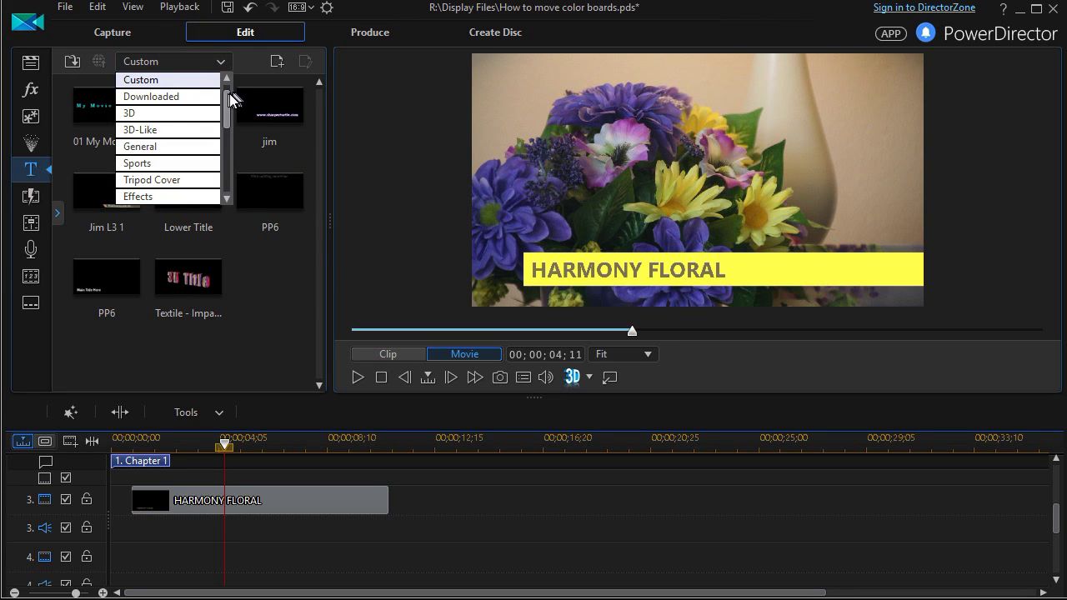
scroll(231, 98, "up", 1)
left_click(209, 80)
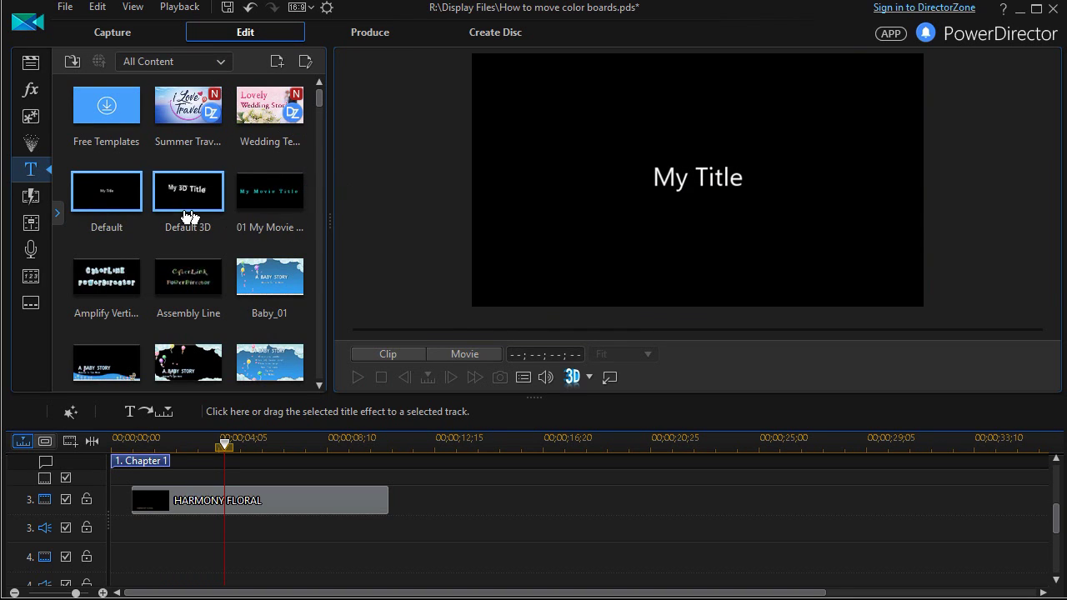
left_click_drag(103, 202, 190, 517)
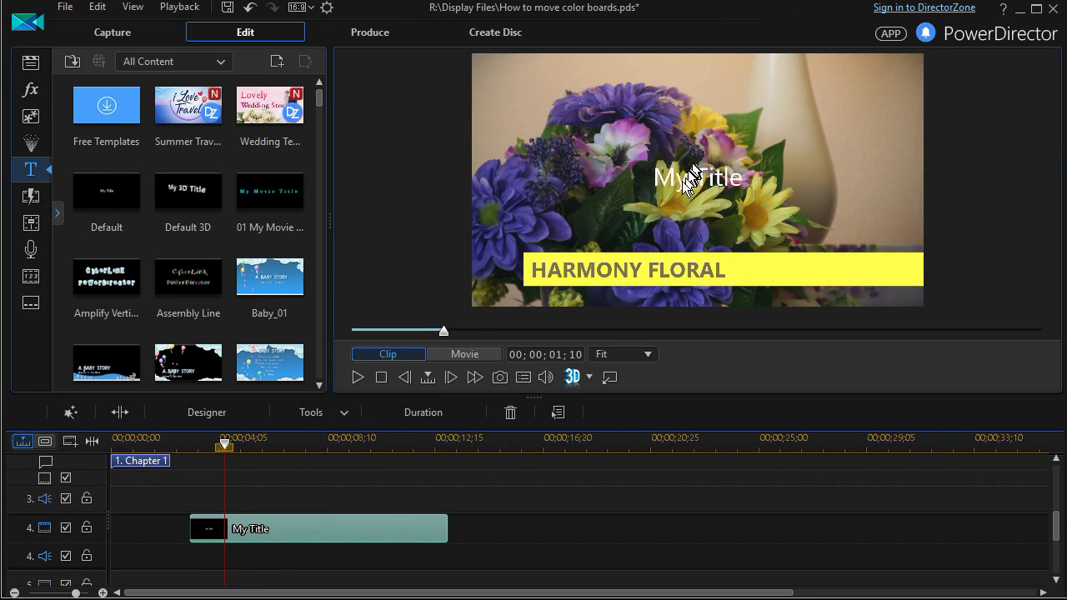
double_click(308, 525)
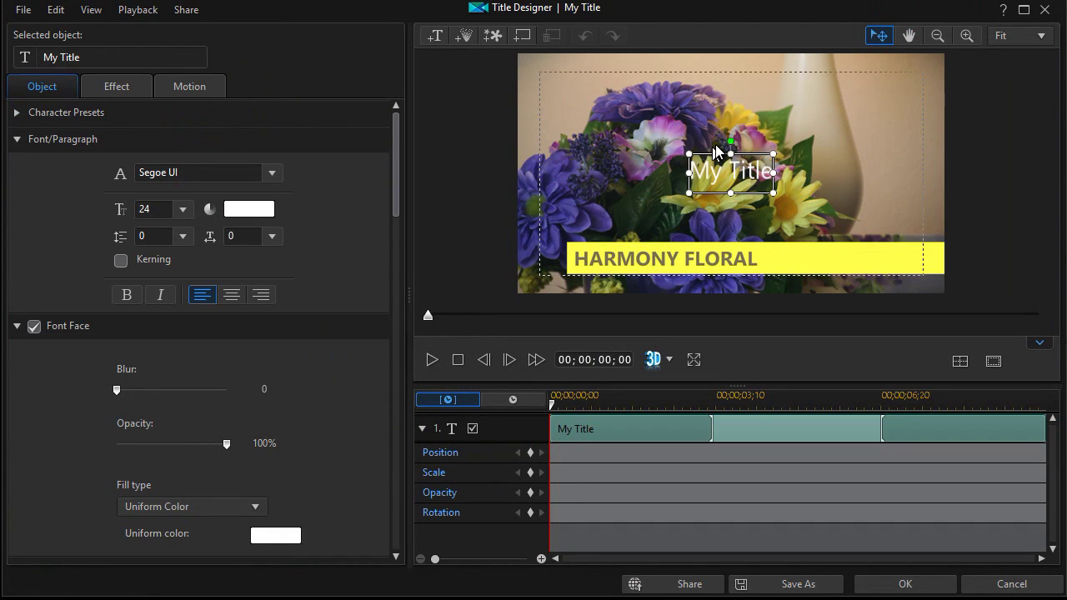
Step: Move the My Title text onto the yellow bar and colour it dark red
left_click(716, 150)
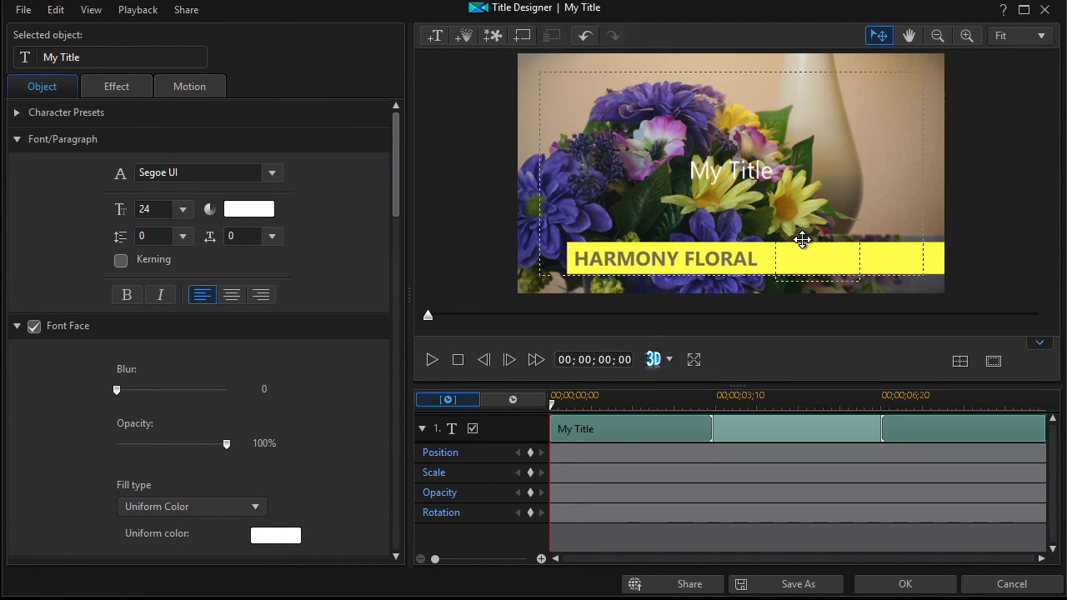
left_click_drag(802, 240, 802, 242)
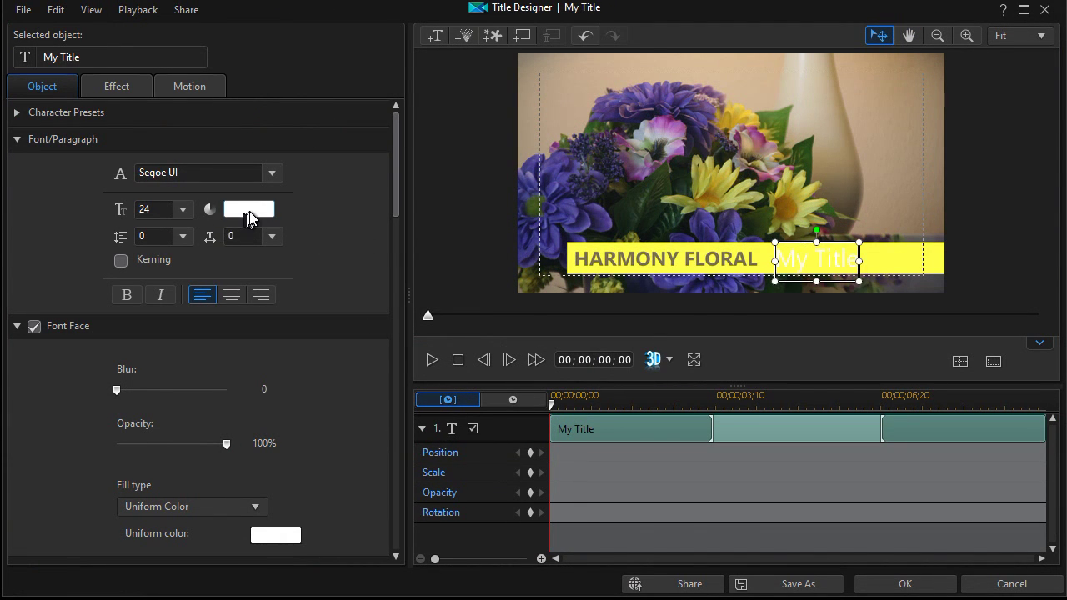
left_click(249, 215)
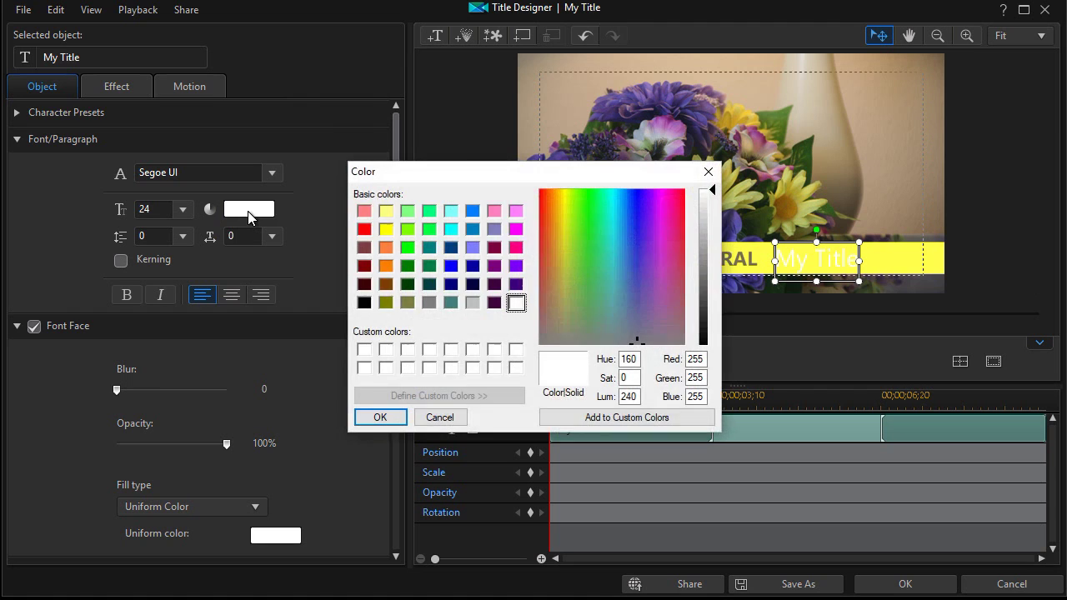
left_click(368, 287)
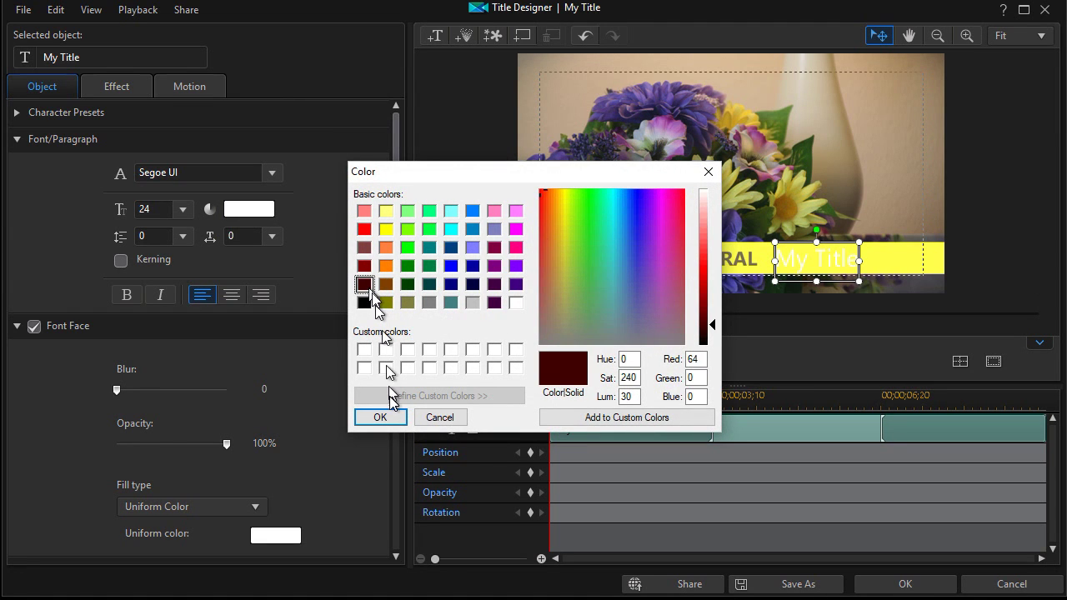
left_click(381, 416)
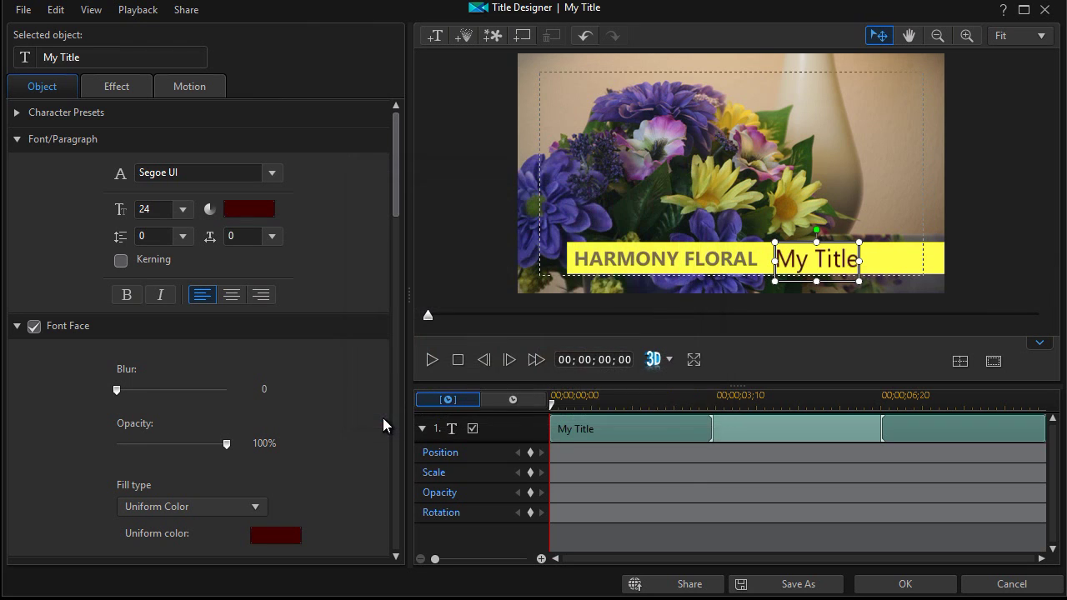
Step: Set the text to Berlin Sans FB Demi, size 18, placed right after HARMONY FLORAL
left_click(271, 173)
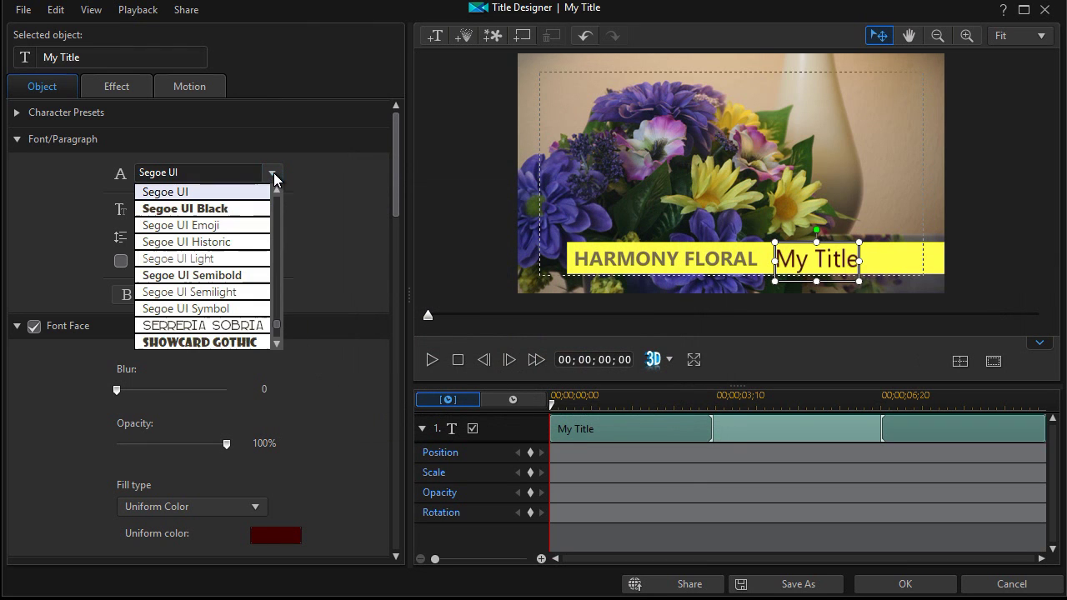
scroll(281, 327, "up", 5)
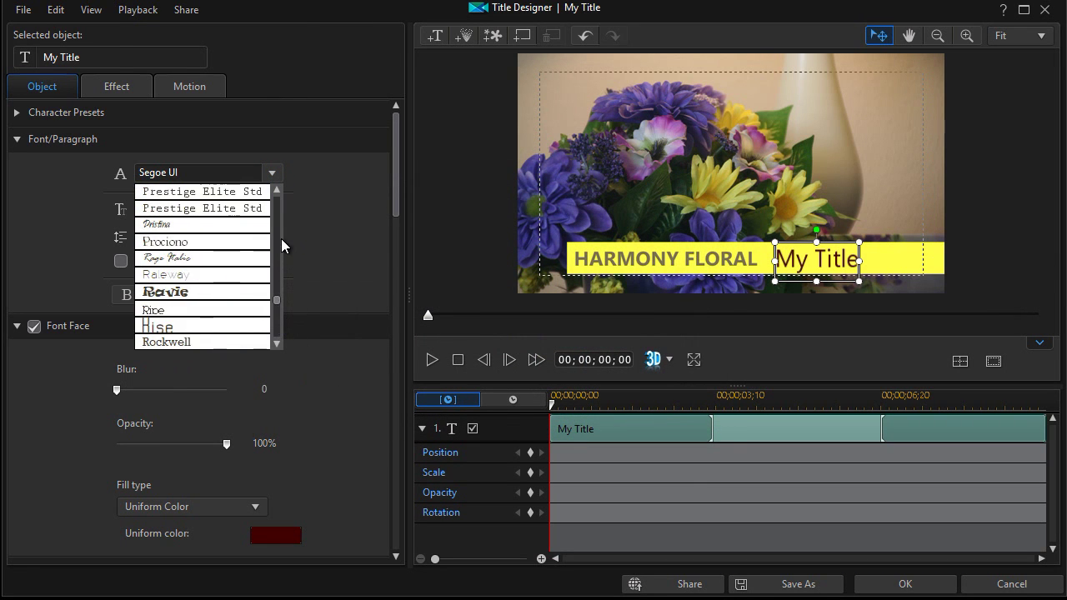
scroll(275, 220, "up", 15)
left_click(251, 292)
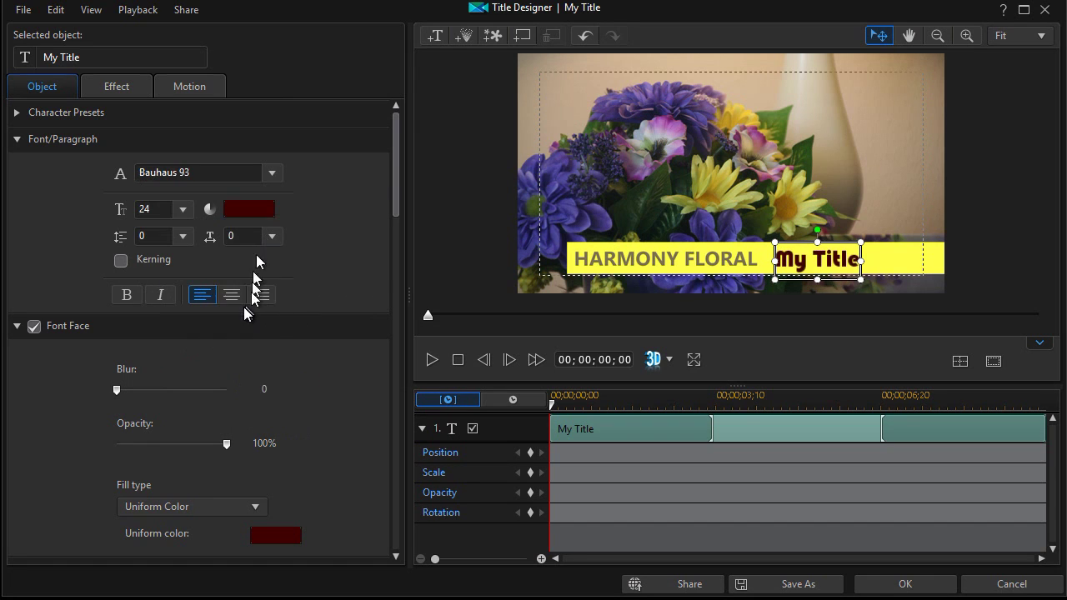
left_click(271, 174)
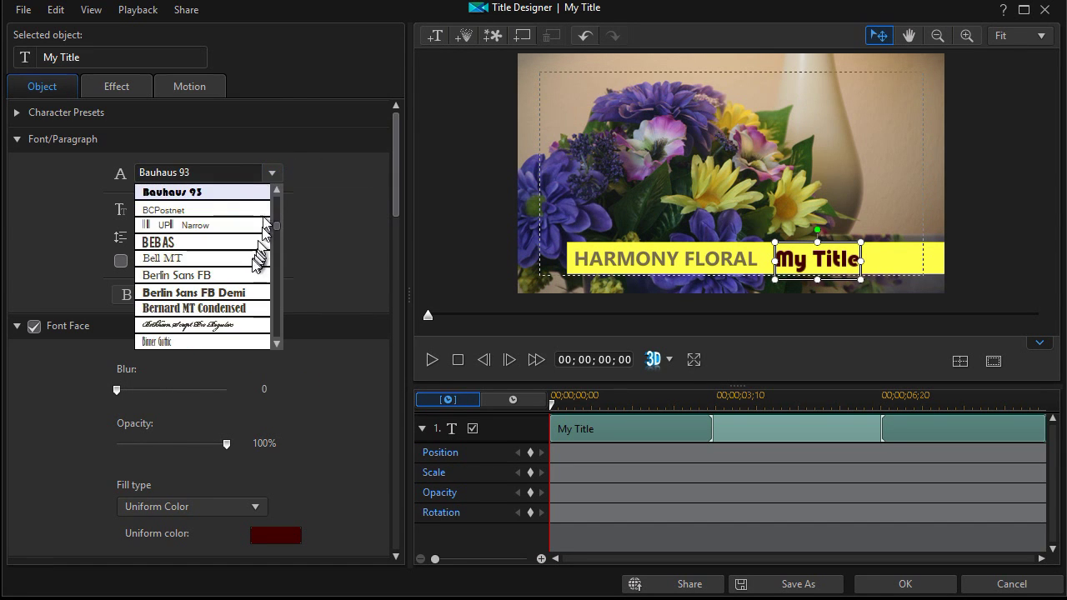
left_click(249, 295)
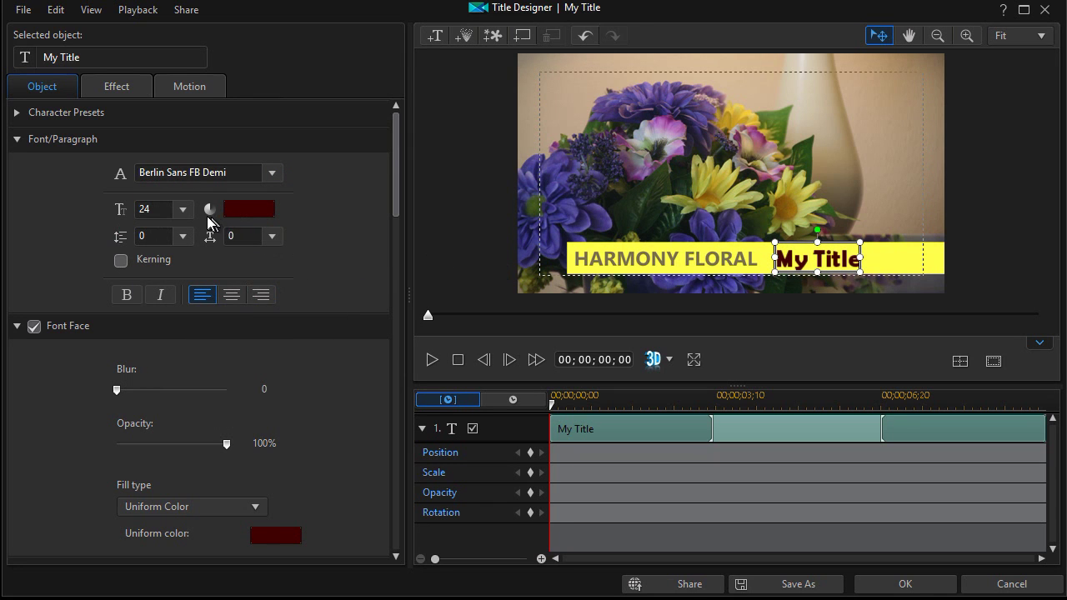
left_click(182, 210)
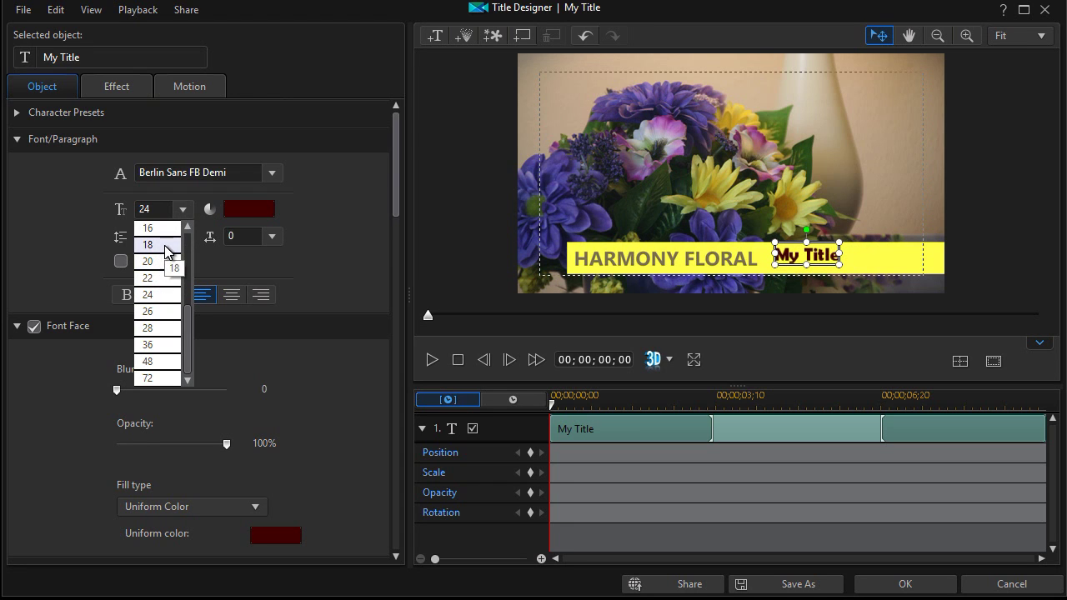
left_click(170, 246)
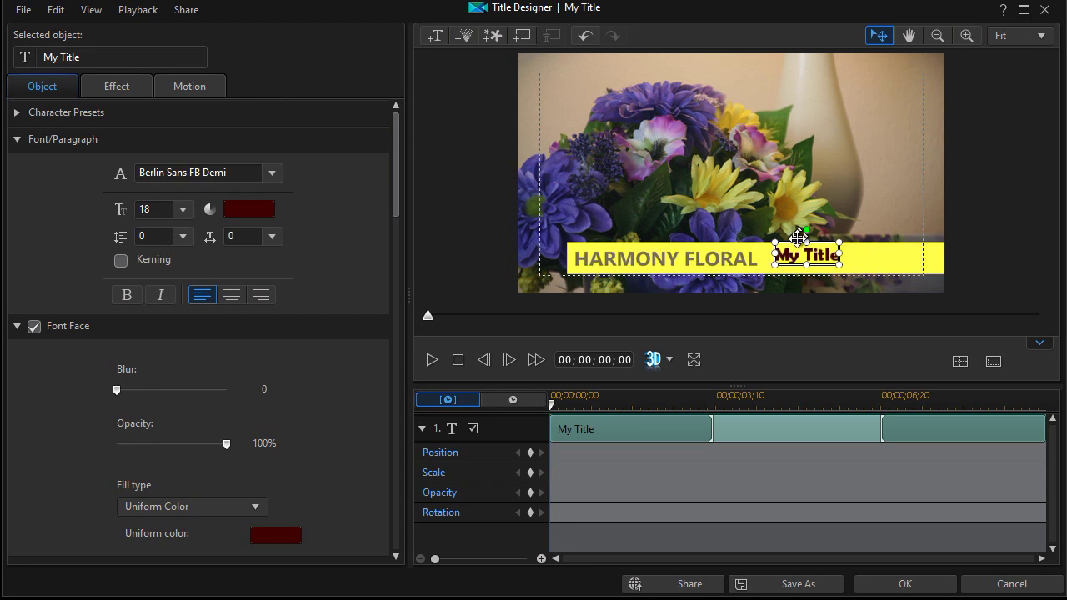
left_click_drag(794, 240, 784, 245)
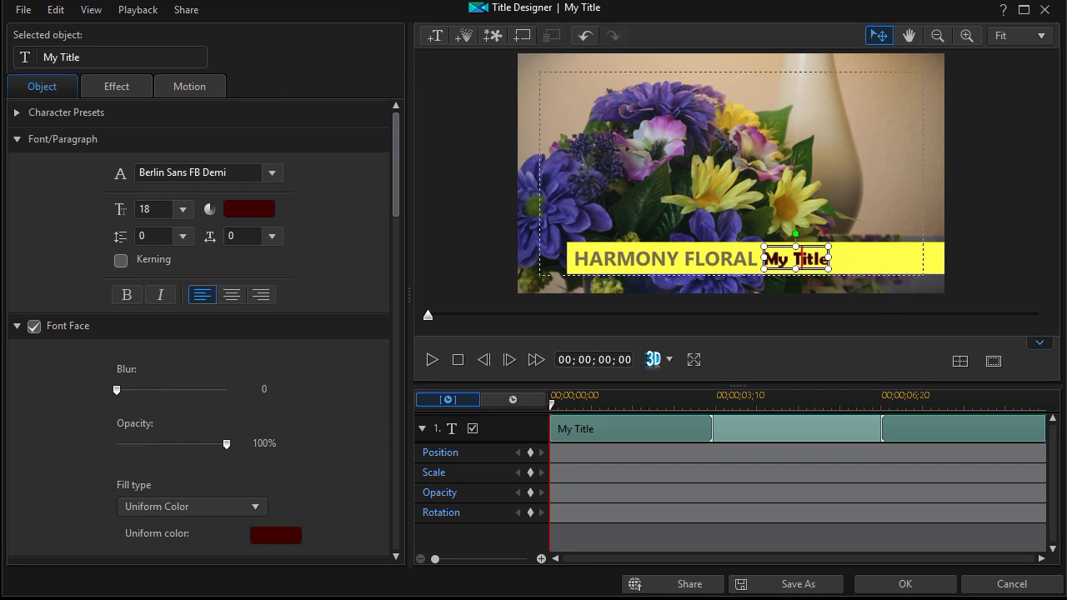
Step: Replace the placeholder with 'Flowers for every need' and reselect all of that text
double_click(796, 258)
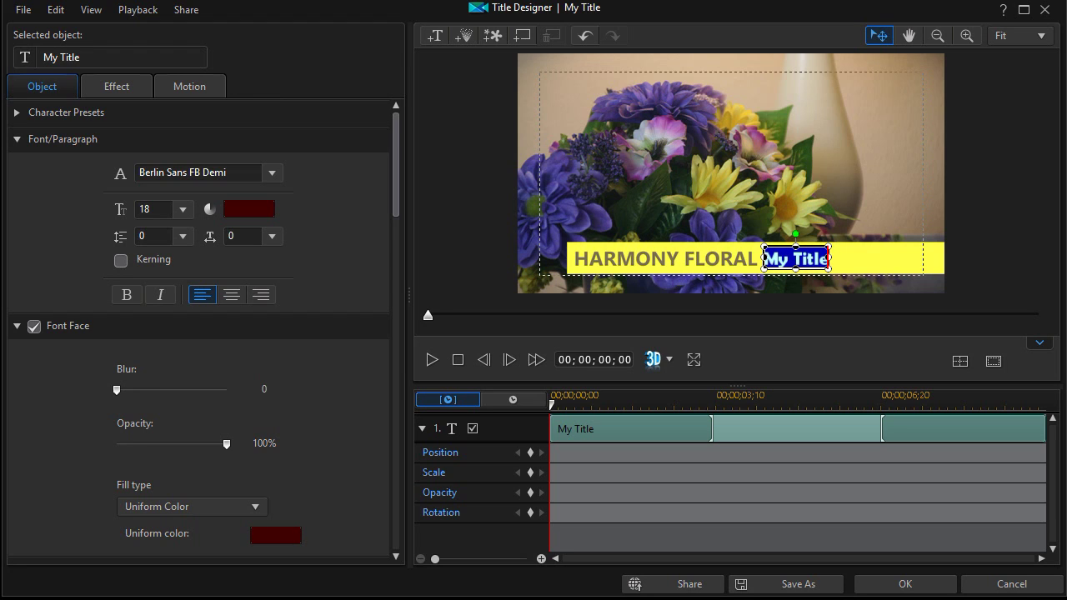
type("Fl")
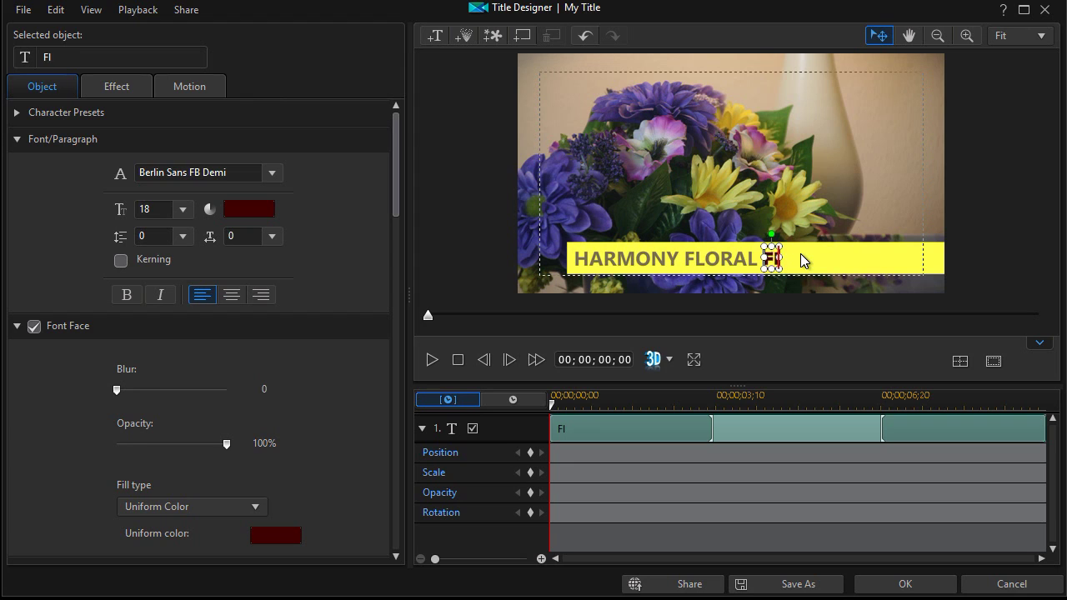
type("owers foir")
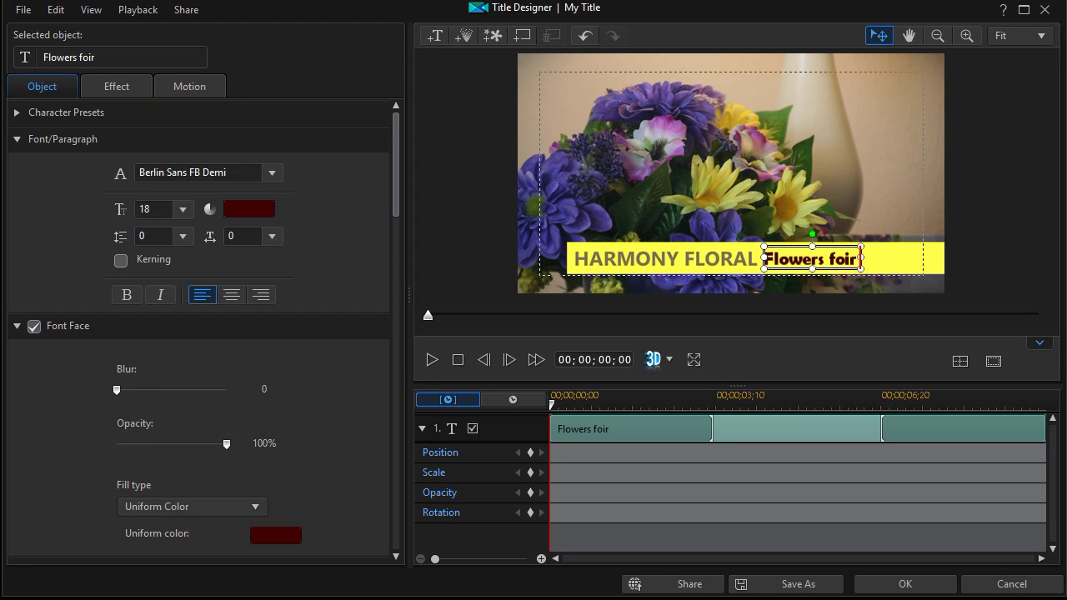
key("BackSpace")
key("BackSpace")
type("r ev")
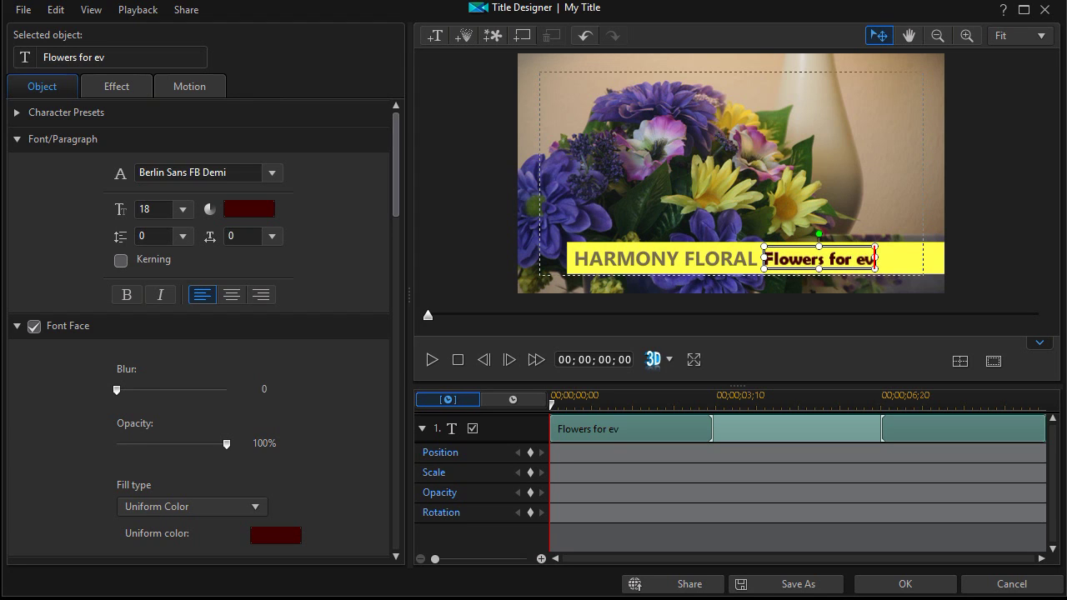
type("ery need")
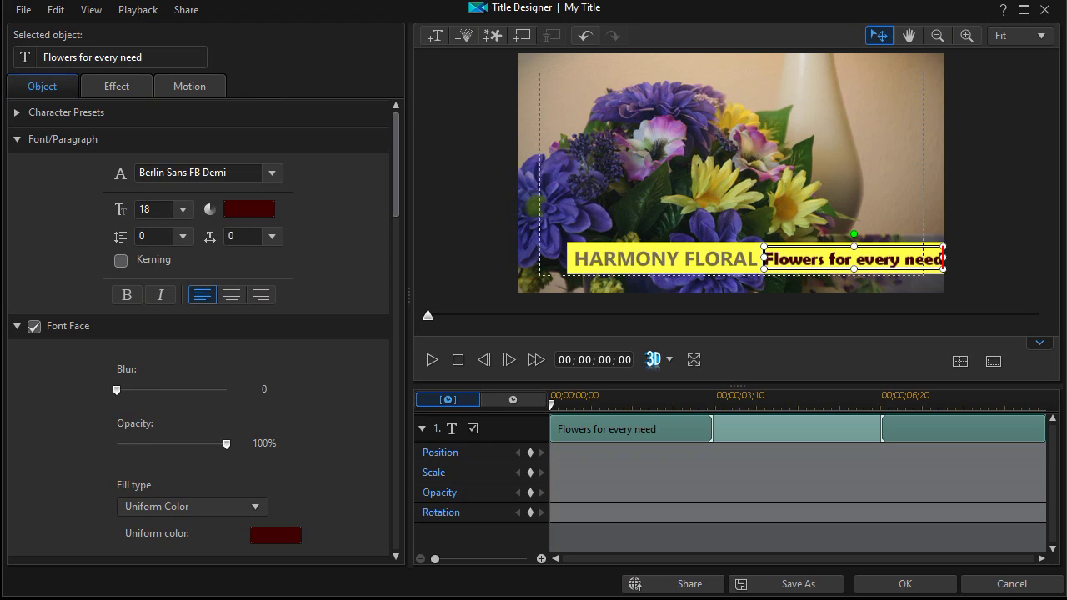
left_click(782, 192)
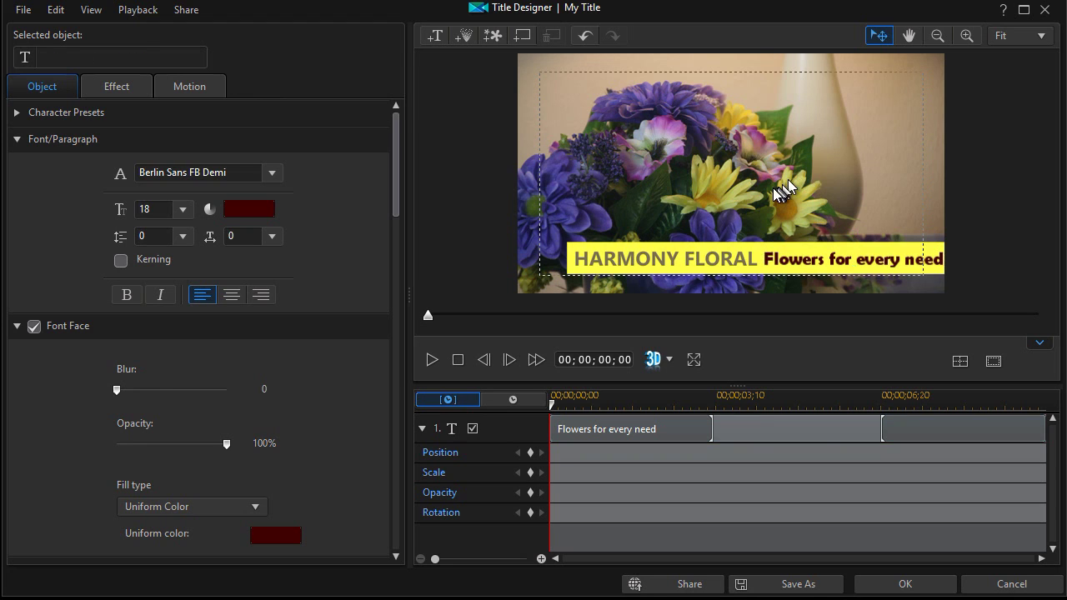
left_click(786, 262)
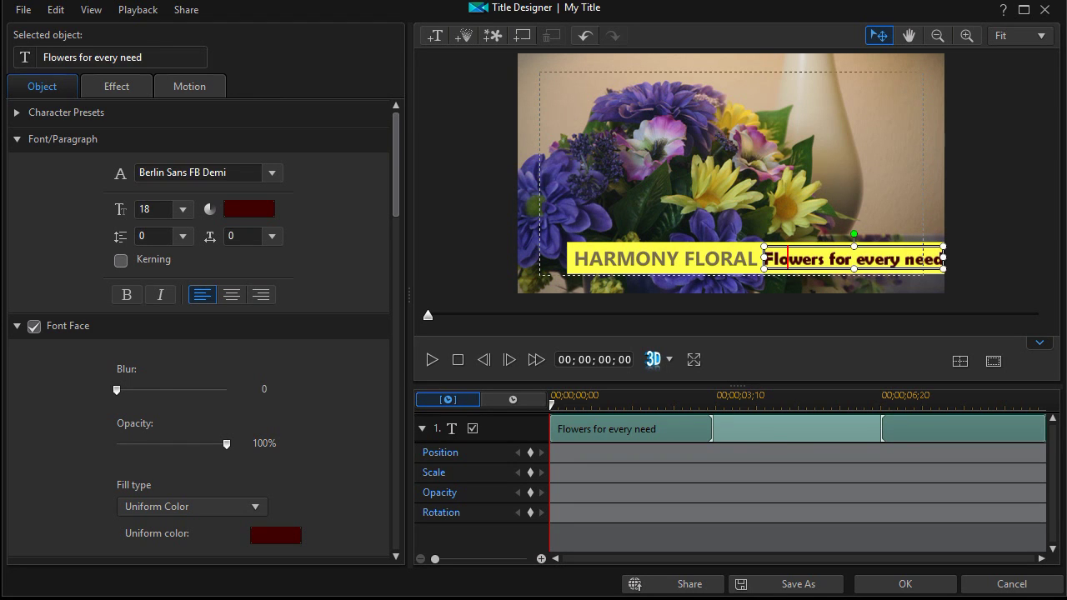
key("ctrl+a")
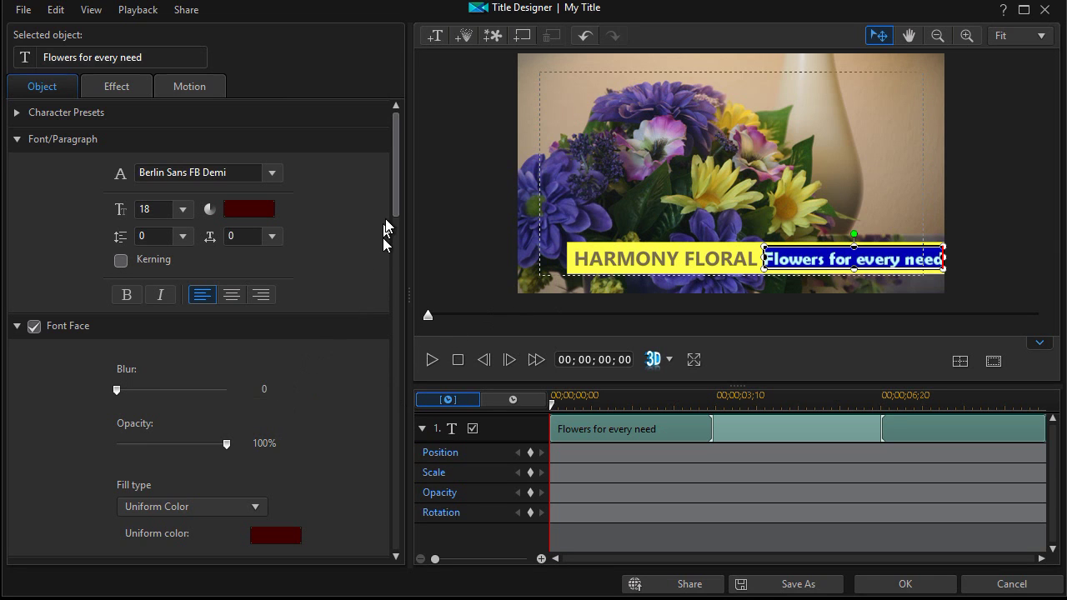
Step: Turn on the text shadow with distance 1.0 and apply the title to the timeline
left_click_drag(394, 196, 398, 229)
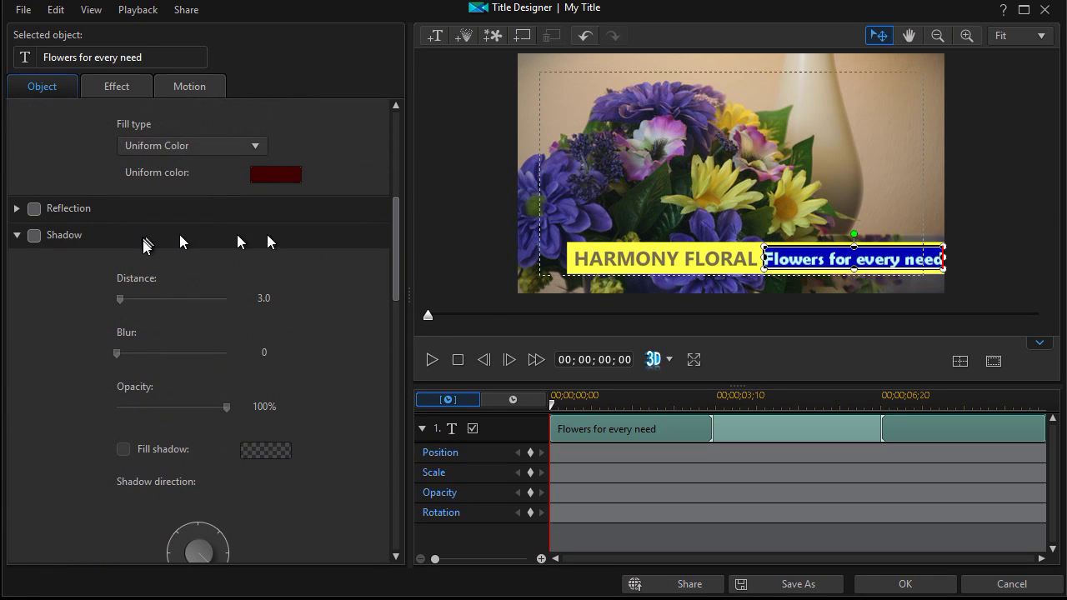
left_click(33, 238)
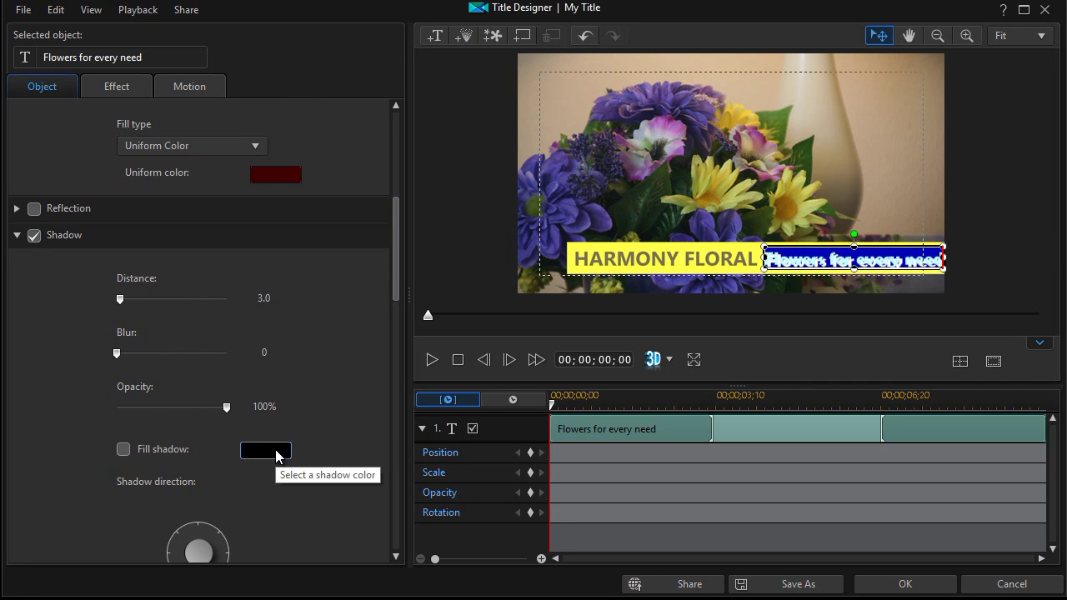
left_click_drag(120, 298, 116, 299)
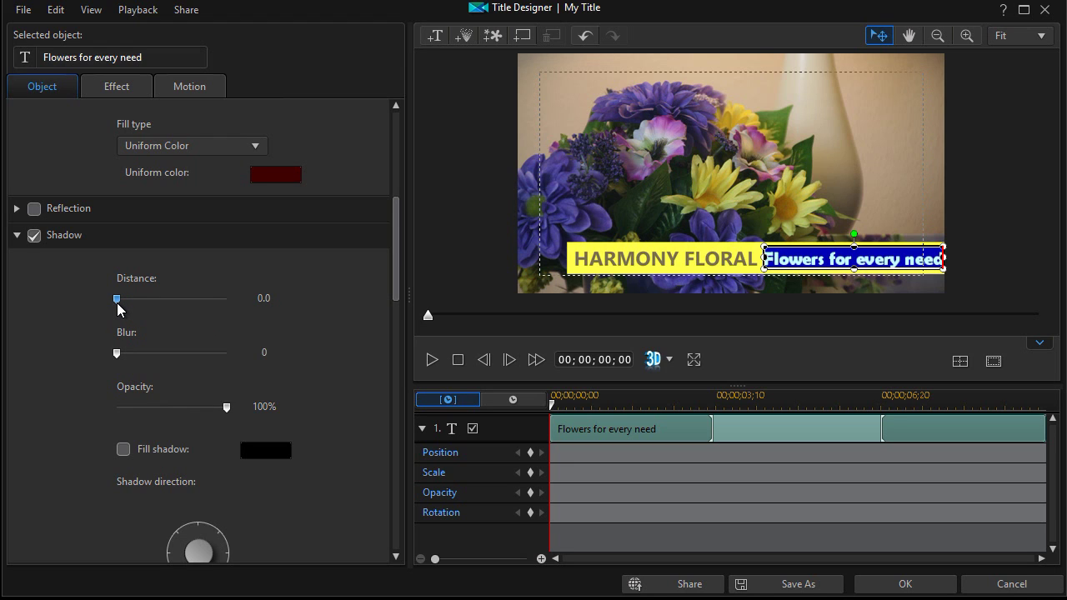
left_click_drag(117, 304, 119, 305)
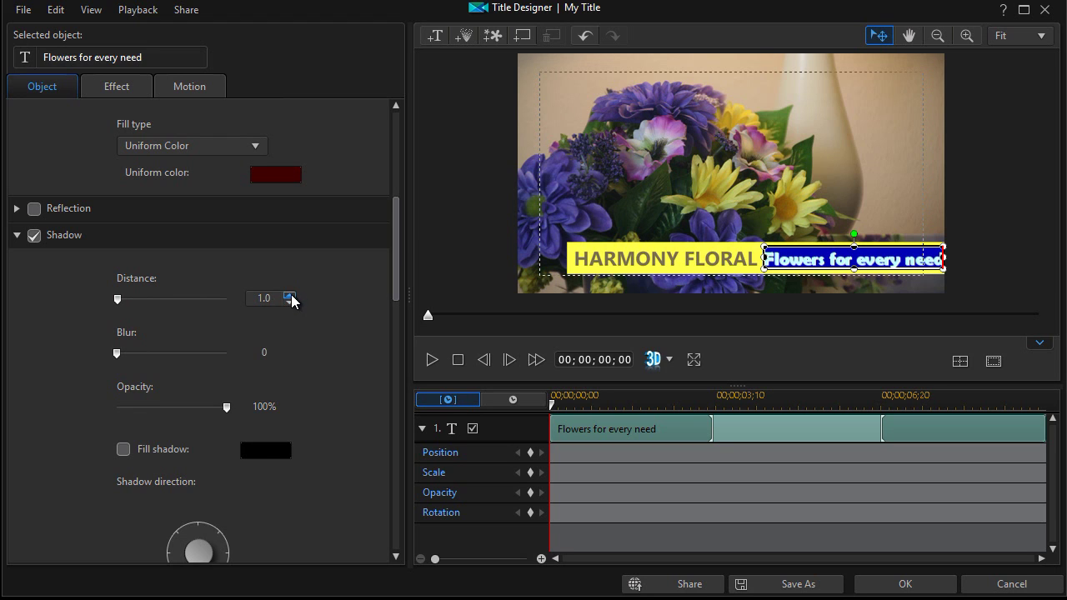
left_click(920, 586)
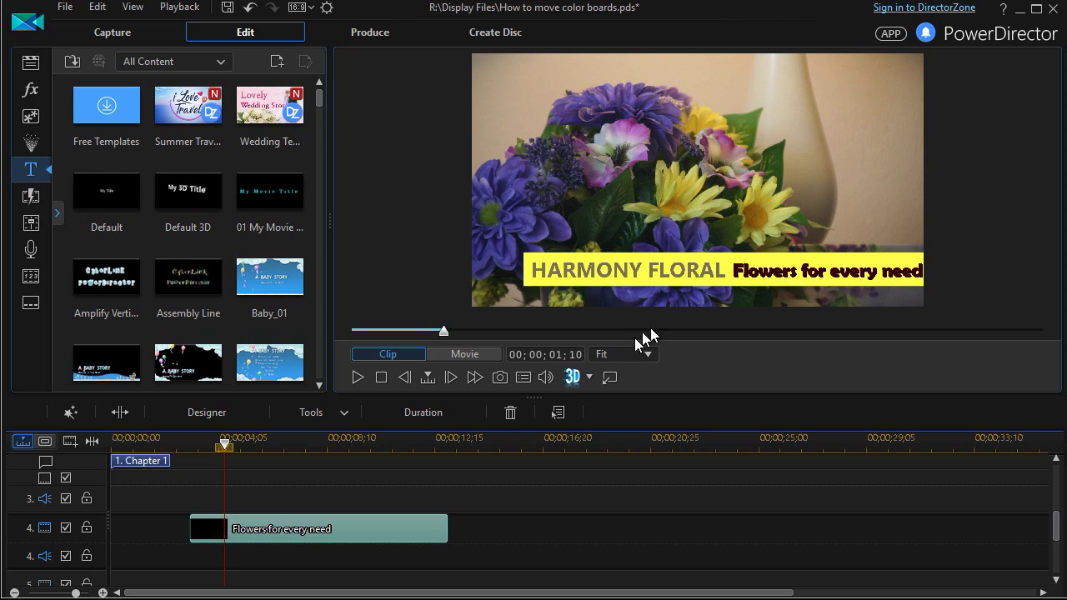
Step: Enlarge the timeline and extend the yellow colour board to end at 00;00;10;01
scroll(570, 493, "up", 3)
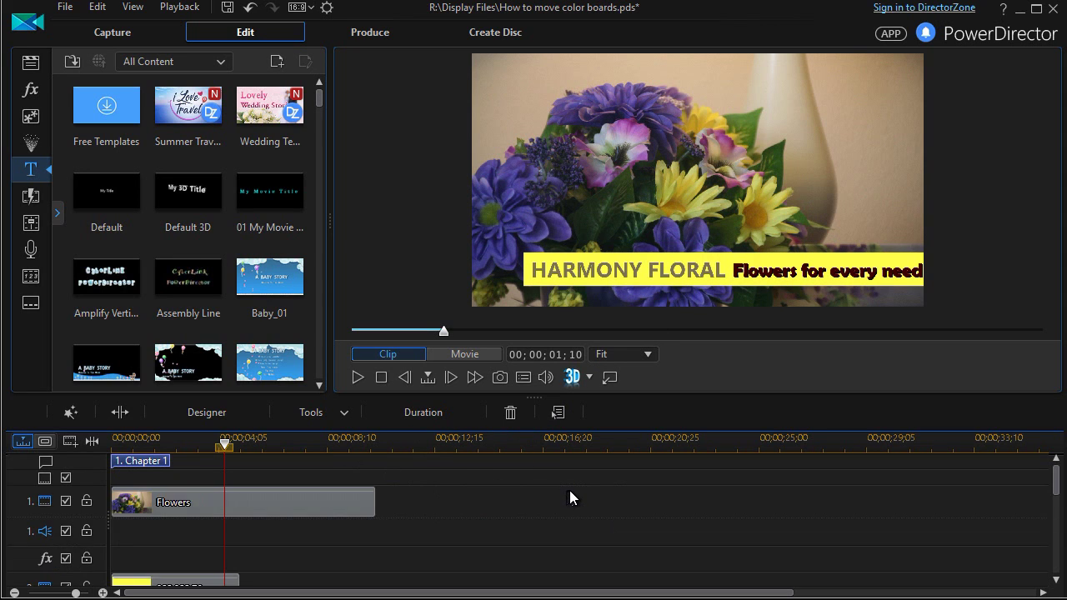
scroll(570, 494, "down", 3)
scroll(571, 492, "up", 3)
left_click_drag(533, 400, 534, 282)
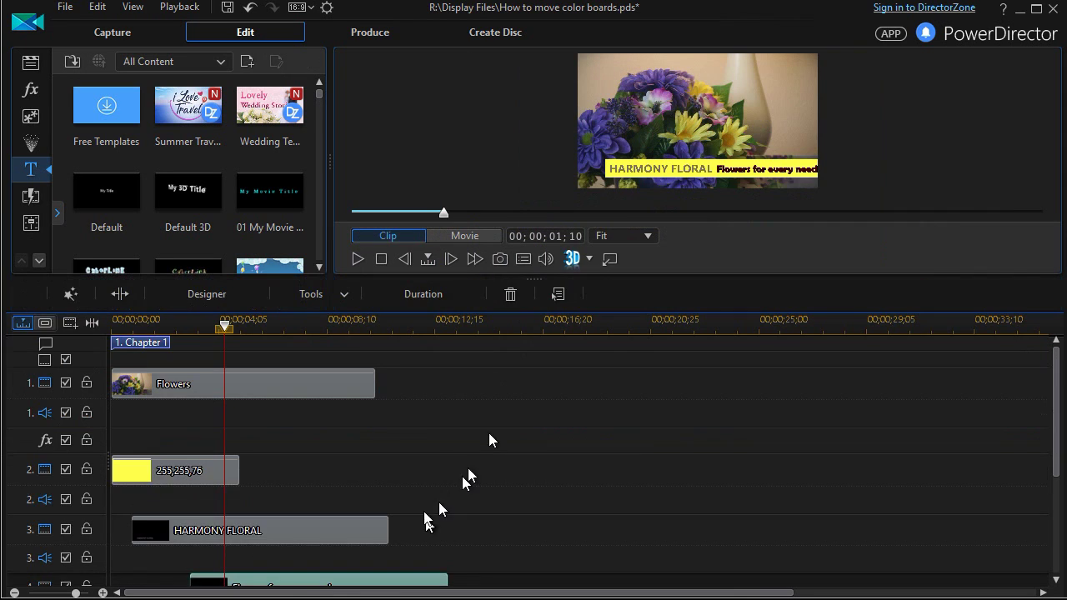
left_click(240, 469)
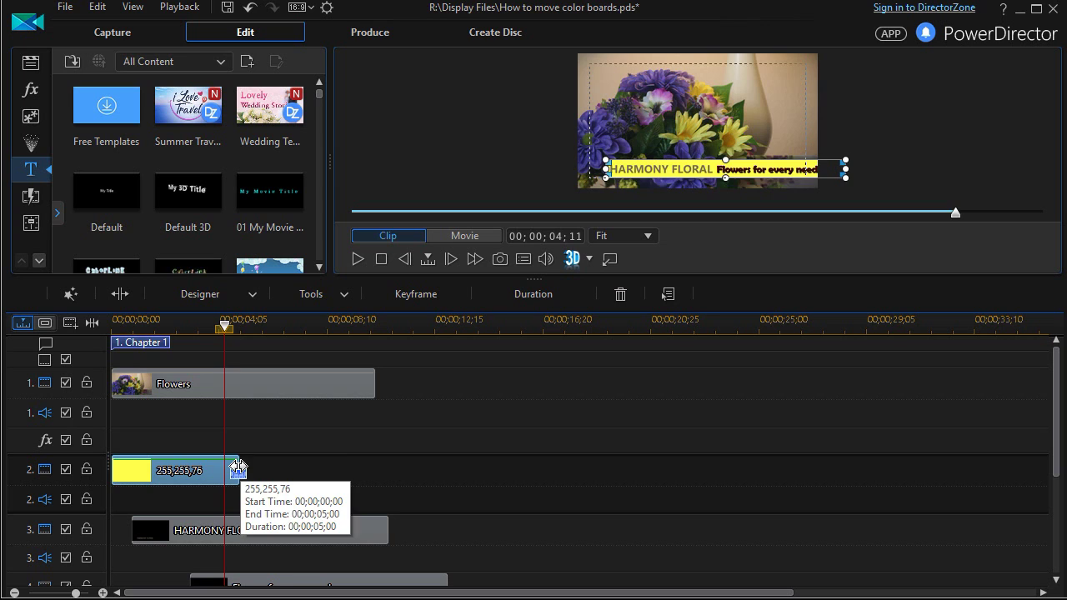
left_click_drag(238, 468, 371, 497)
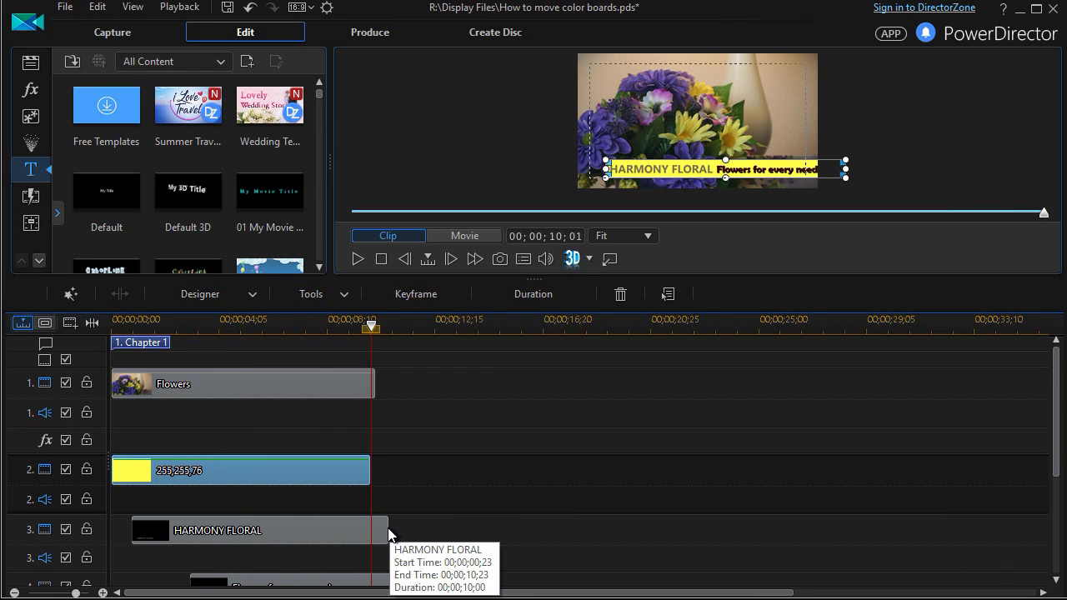
Step: Trim HARMONY FLORAL, 'Flowers for every need' and the Flowers photo to end at the playhead
left_click_drag(389, 533, 370, 534)
scroll(469, 554, "down", 1)
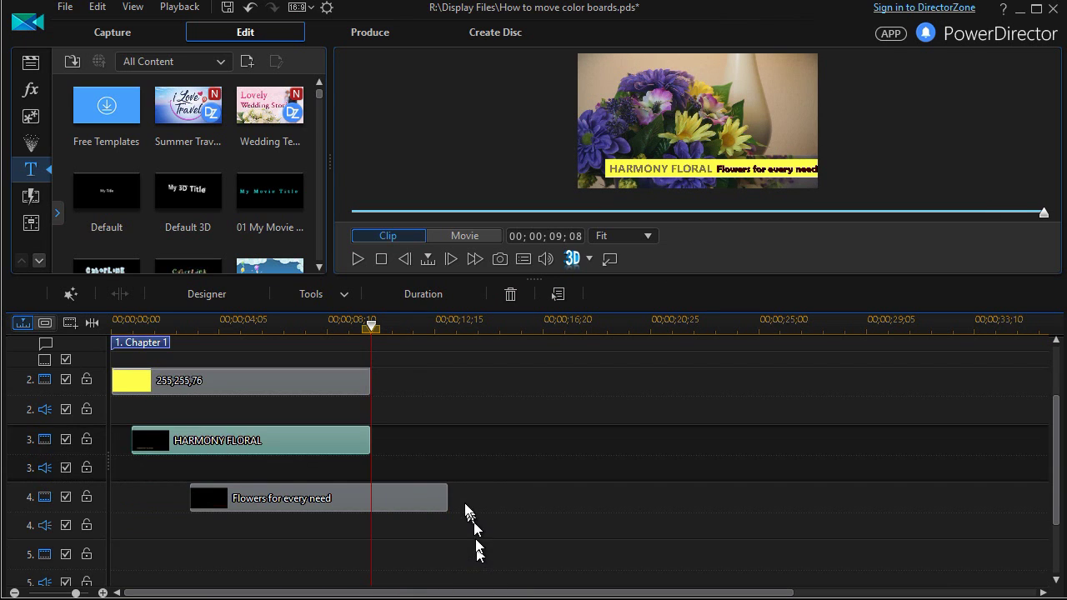
left_click(432, 499)
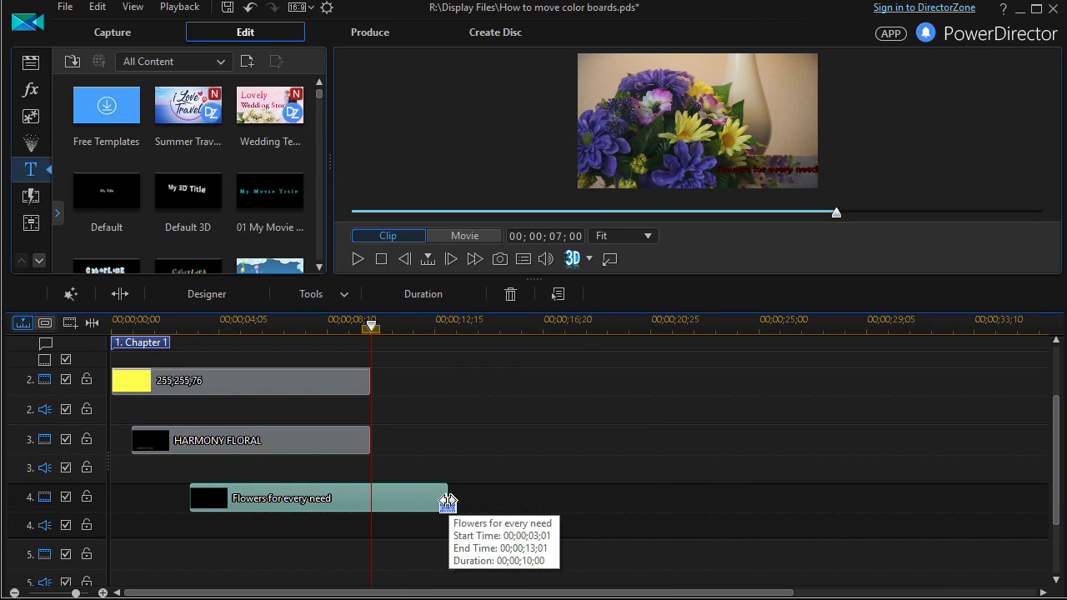
left_click_drag(448, 501, 370, 501)
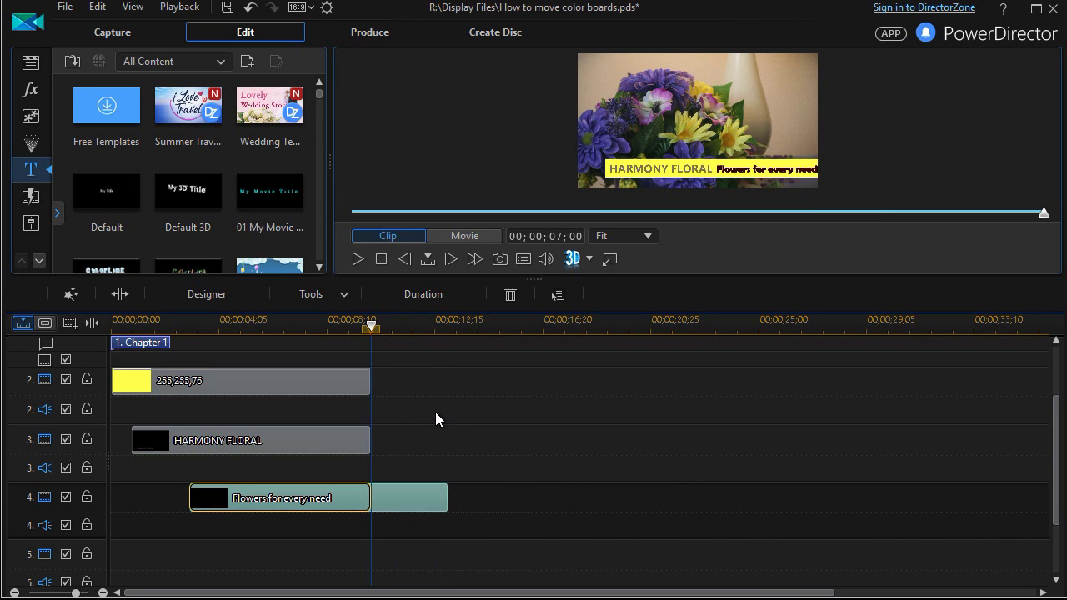
scroll(435, 413, "up", 1)
left_click(372, 387)
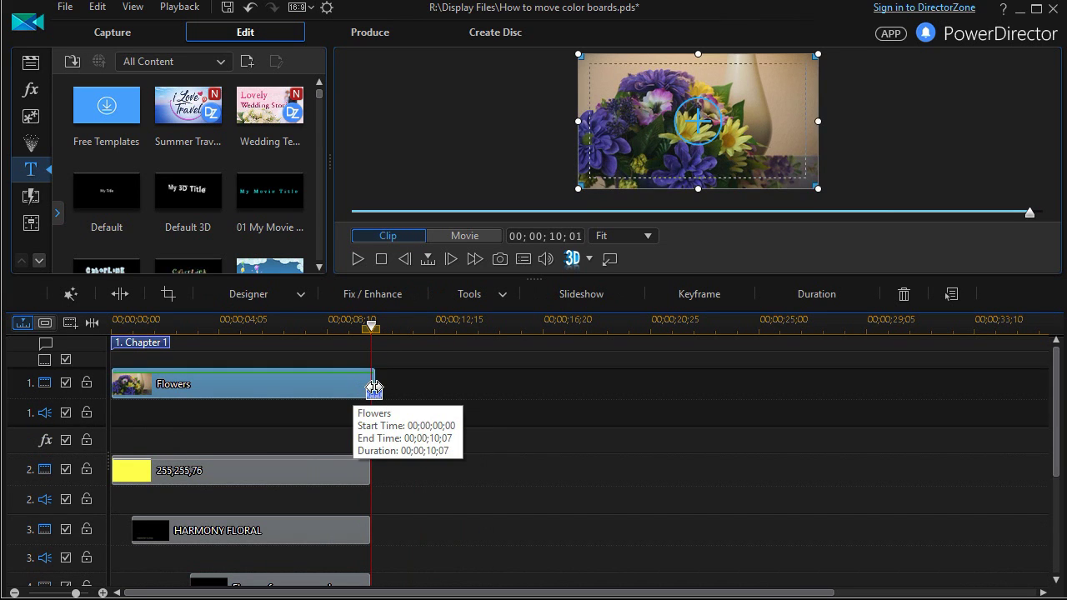
left_click_drag(373, 388, 370, 388)
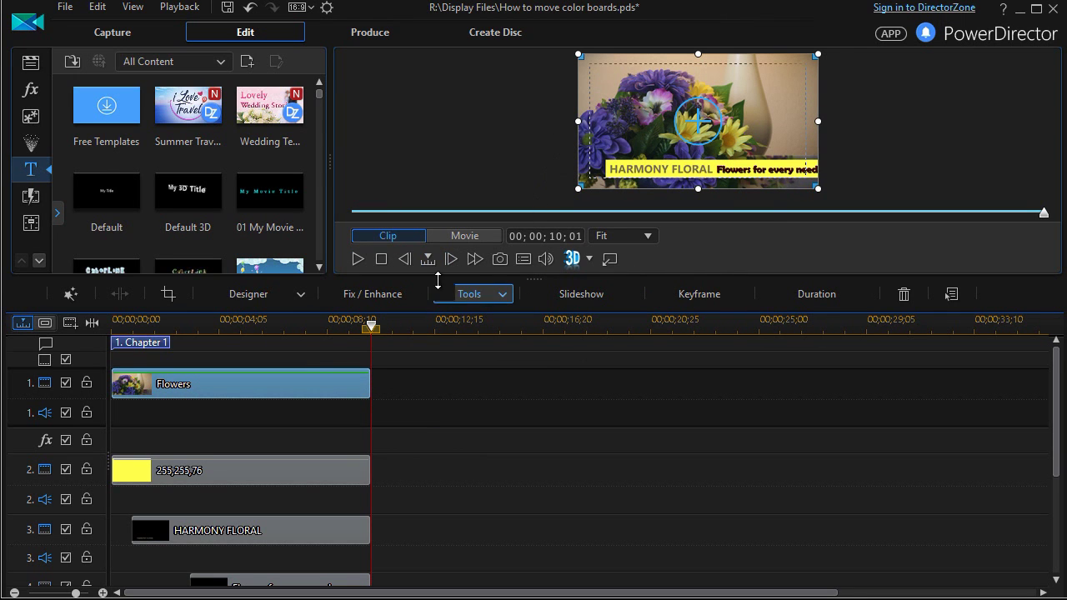
Step: Enlarge the preview, play the movie from the start, and scrub to 00;00;07;28 showing both titles
left_click_drag(534, 278, 529, 489)
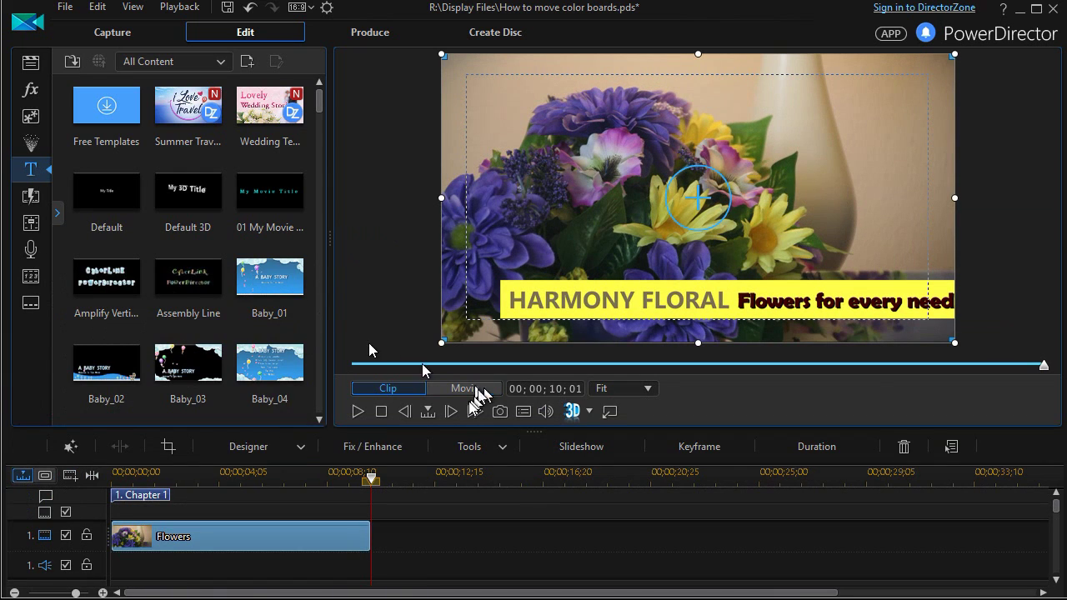
left_click(354, 364)
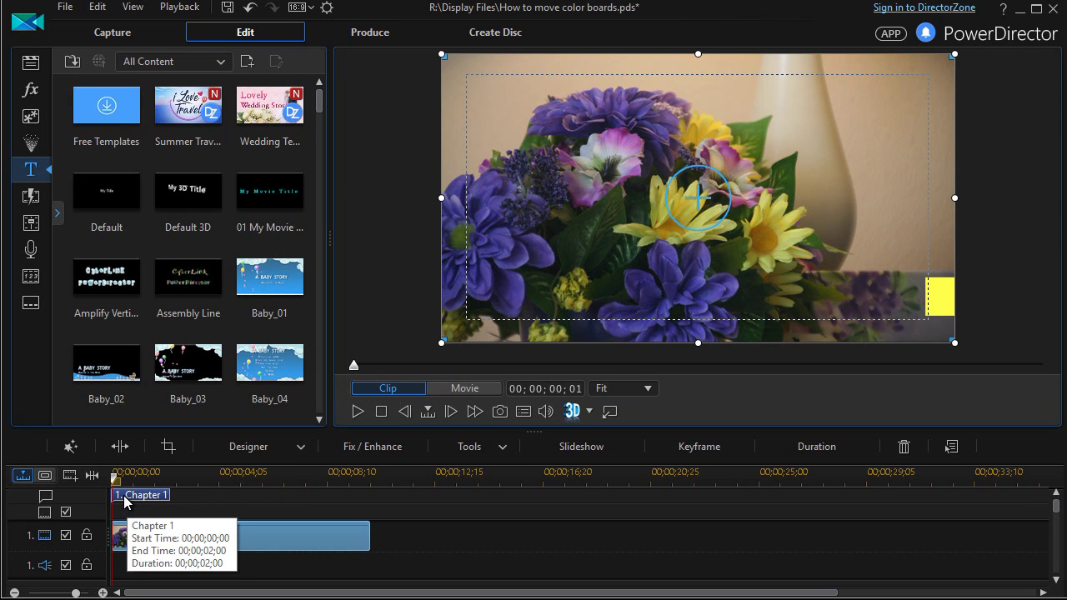
key("space")
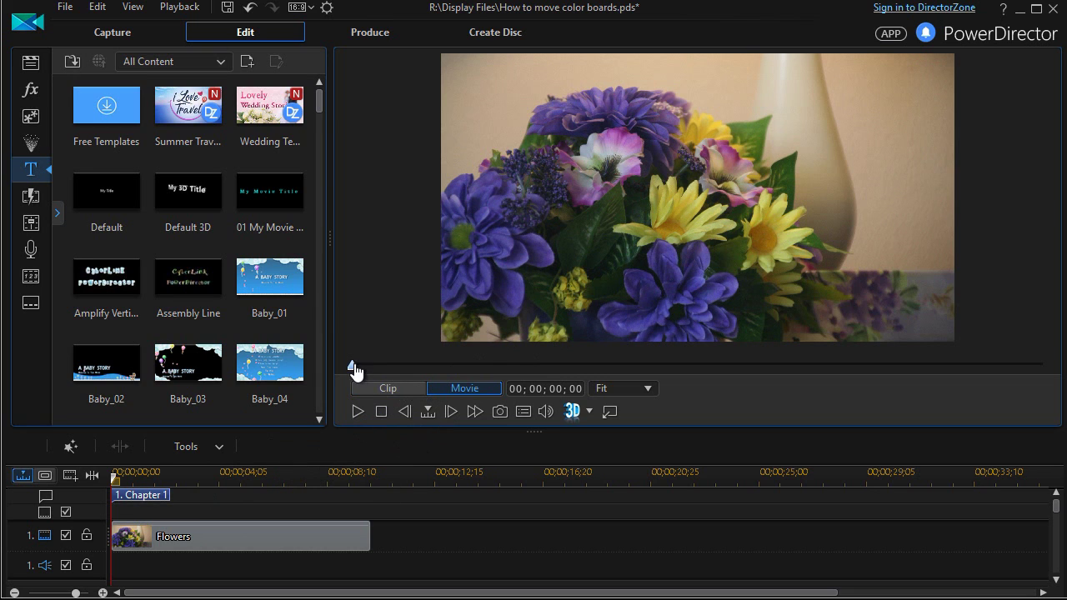
left_click_drag(354, 371, 904, 383)
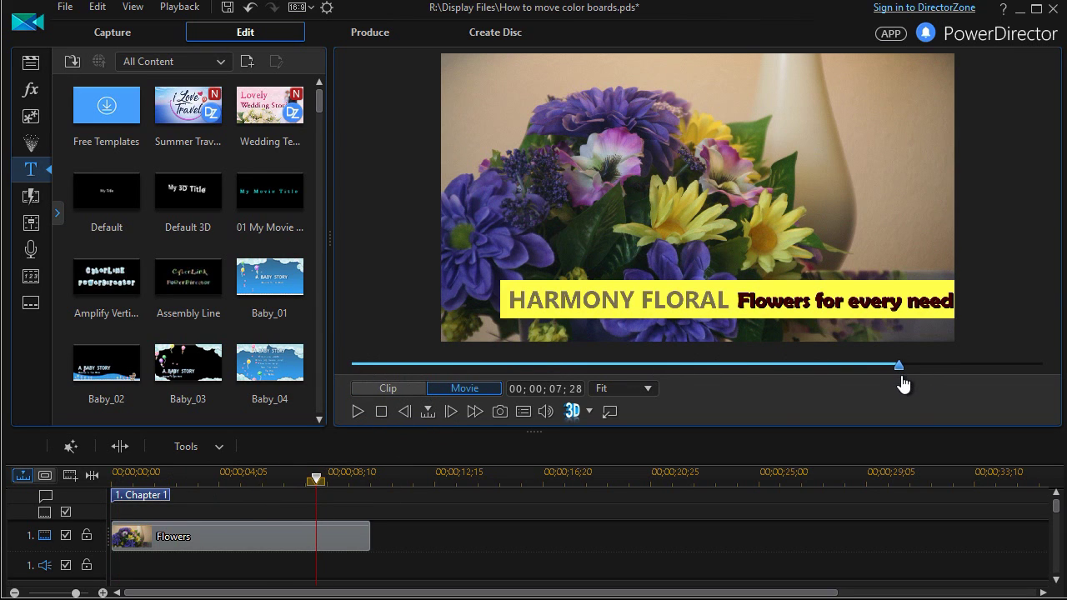